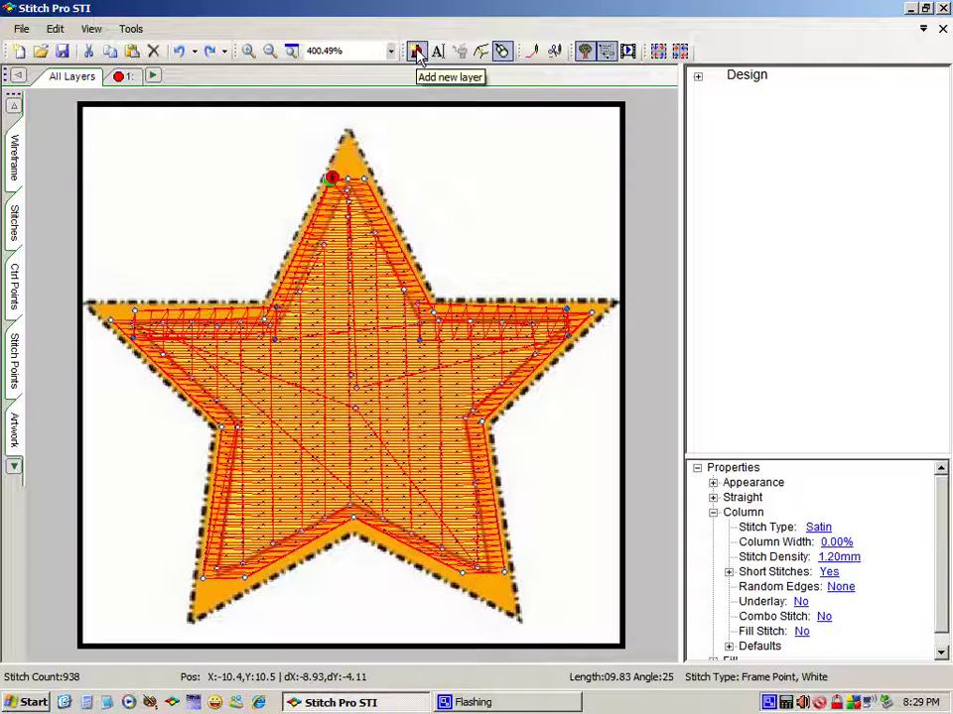
# Add layer 2 to the star design to hold the satin outline.
pyautogui.click(418, 52)
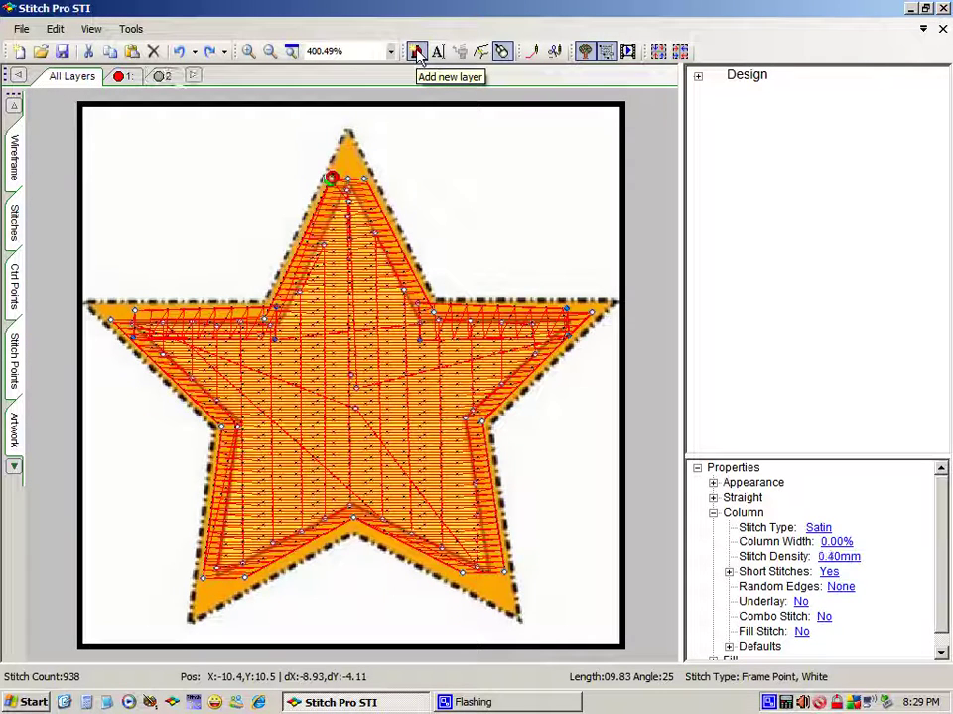
# Trace the column through all five star tips and five inner corners, closing at the top tip.
pyautogui.click(349, 164)
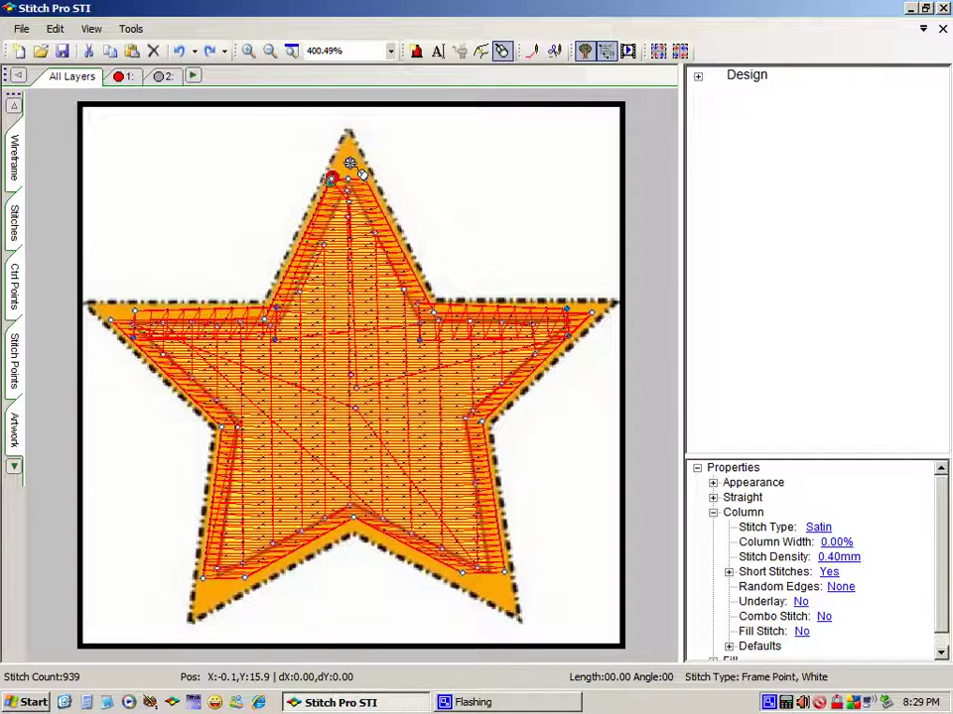
pyautogui.click(369, 196)
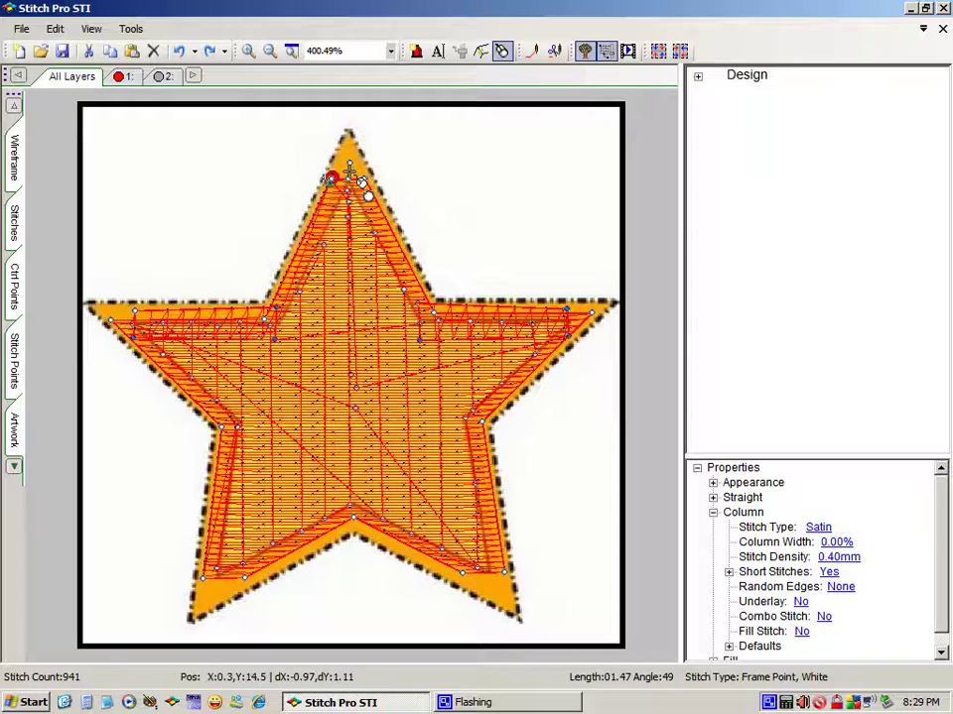
pyautogui.click(361, 175)
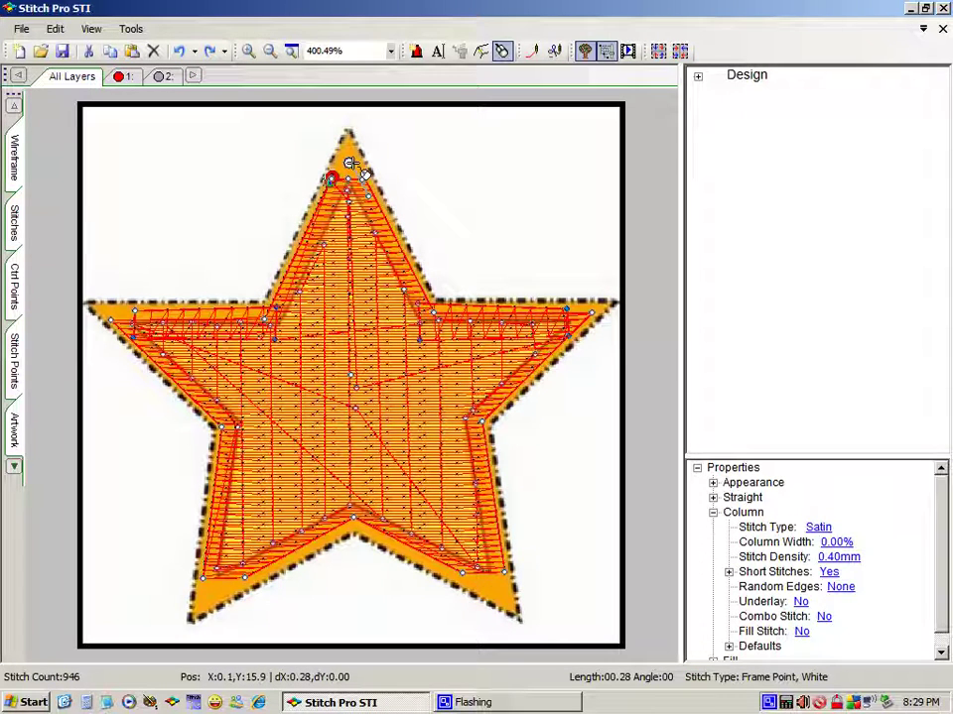
pyautogui.click(430, 311)
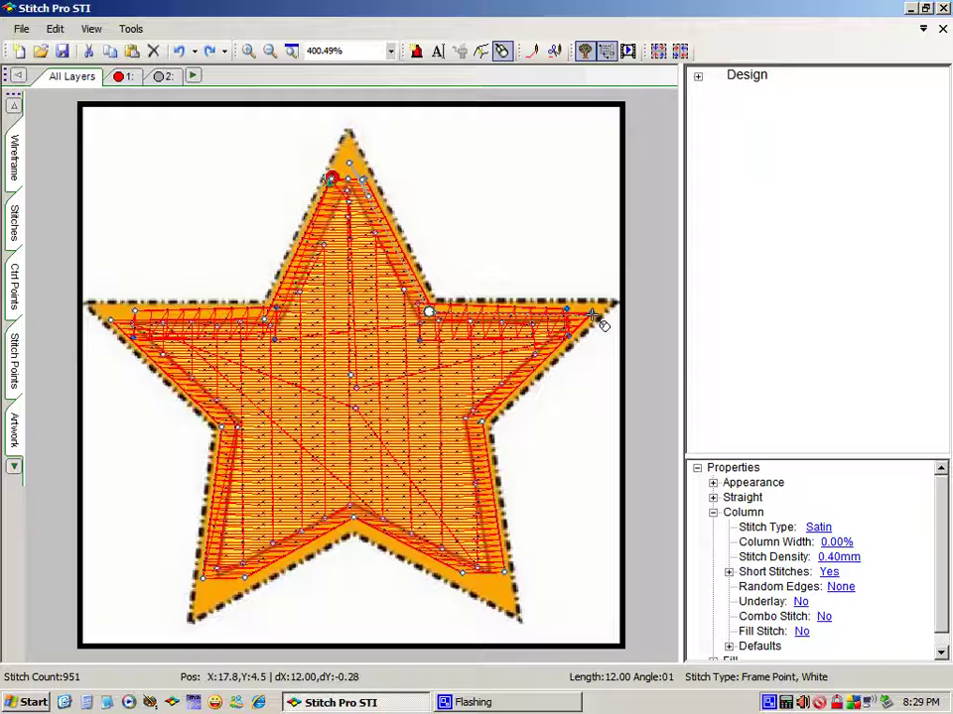
pyautogui.click(593, 313)
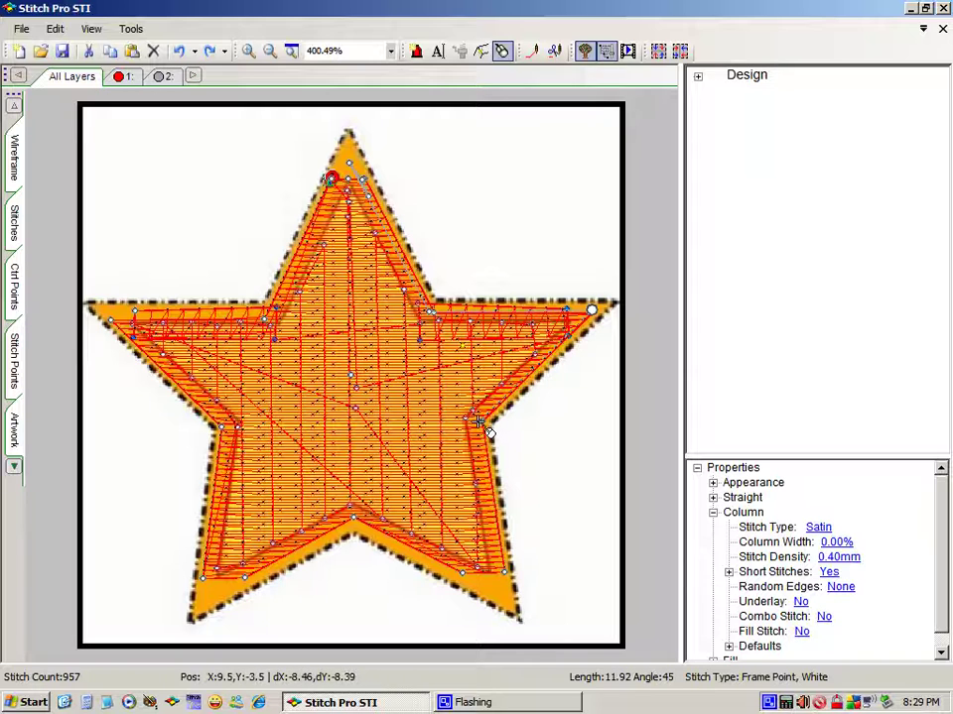
pyautogui.click(502, 595)
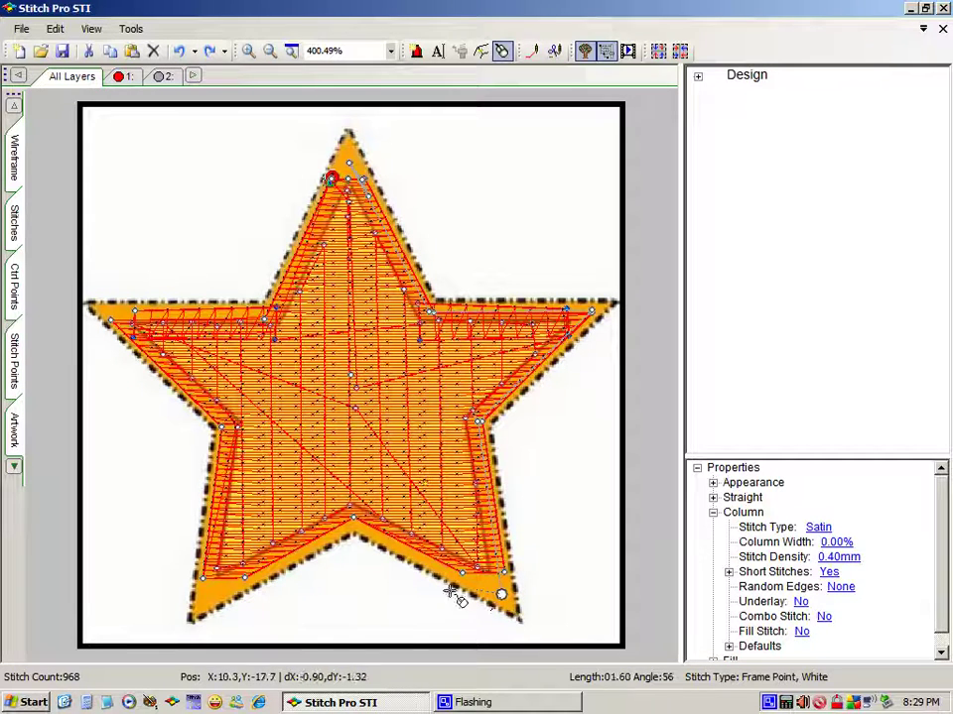
pyautogui.click(355, 518)
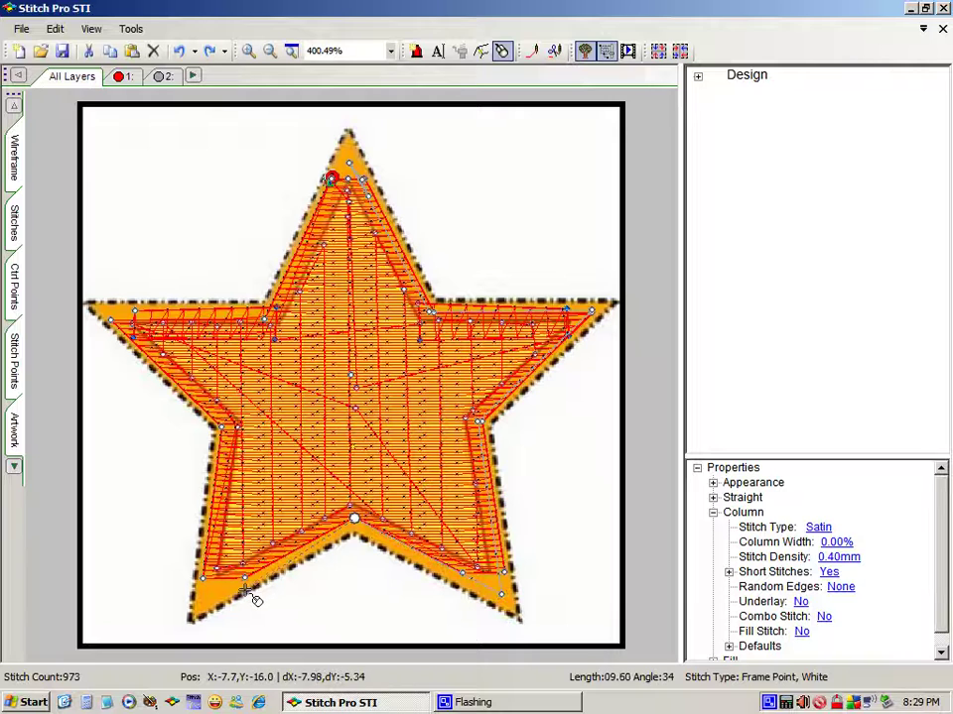
pyautogui.click(229, 536)
pyautogui.click(226, 428)
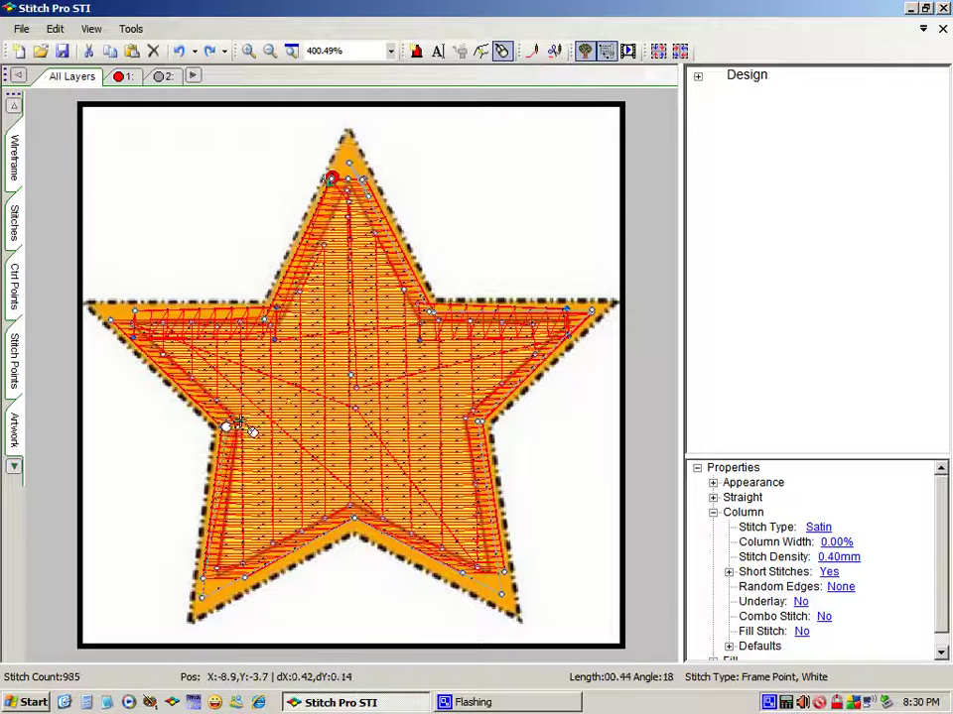
pyautogui.click(109, 314)
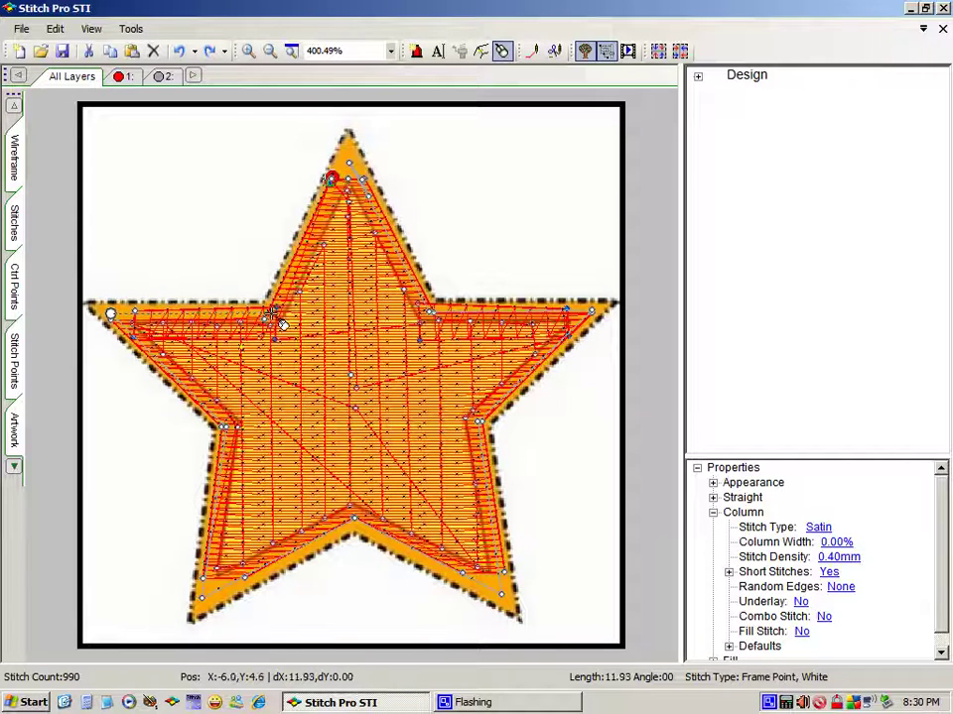
pyautogui.click(270, 313)
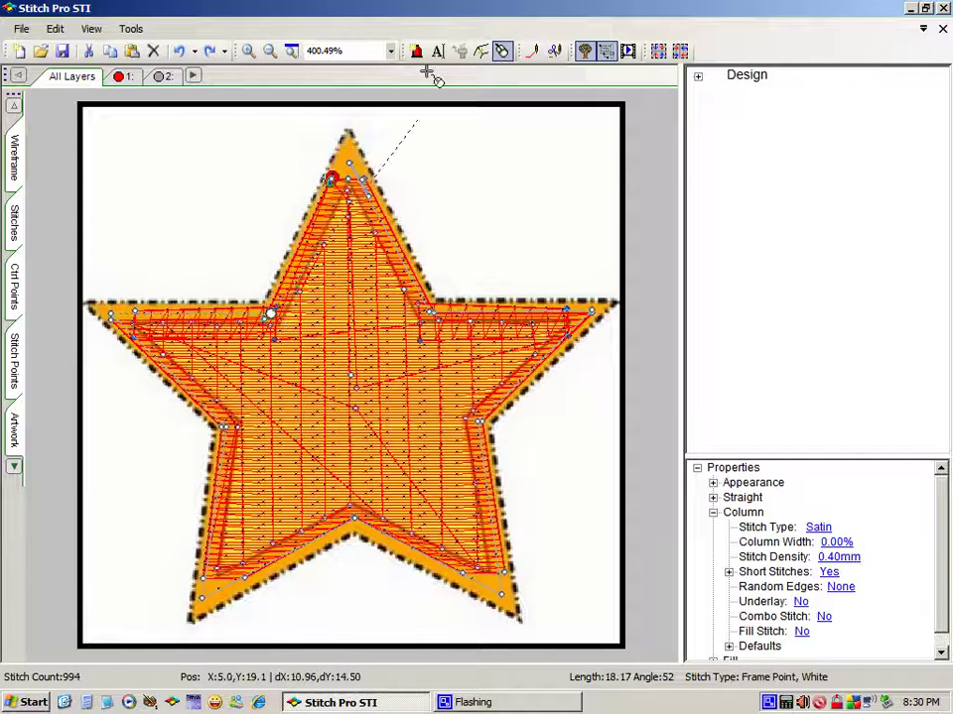
pyautogui.click(350, 163)
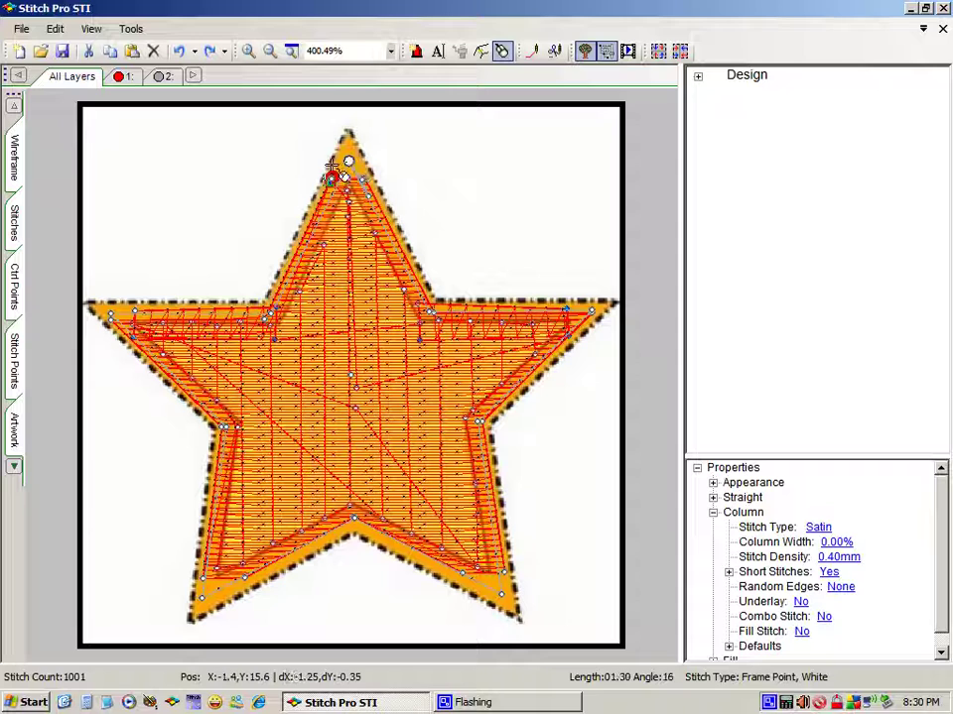
# Zoom in on the star's top tip and set the column stitch density to 0.42 mm.
pyautogui.click(250, 52)
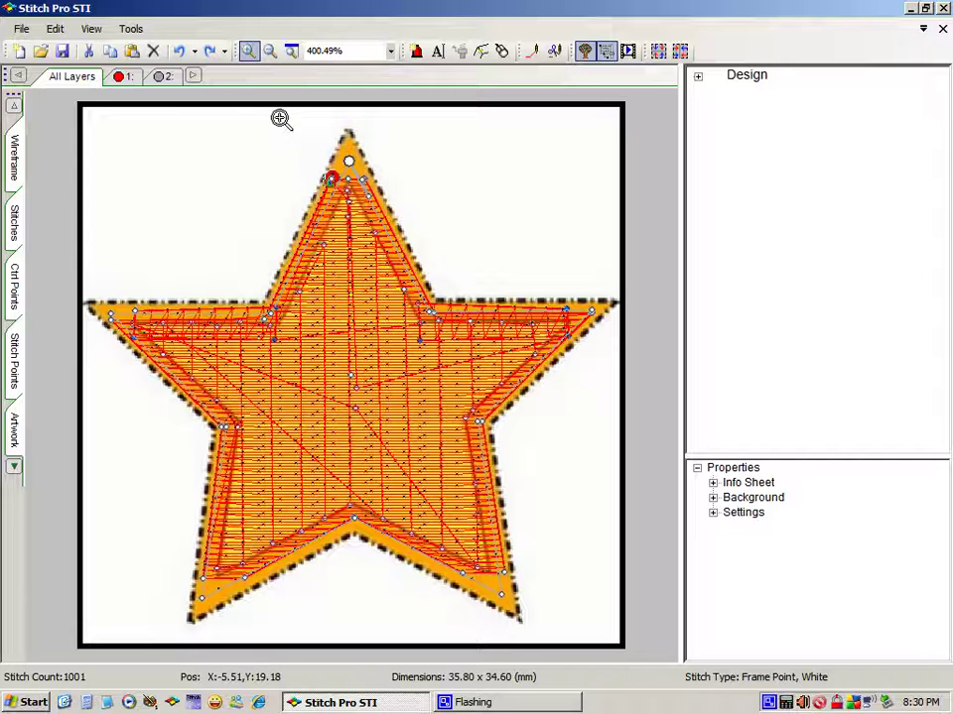
pyautogui.moveTo(327, 147); pyautogui.dragTo(452, 274)
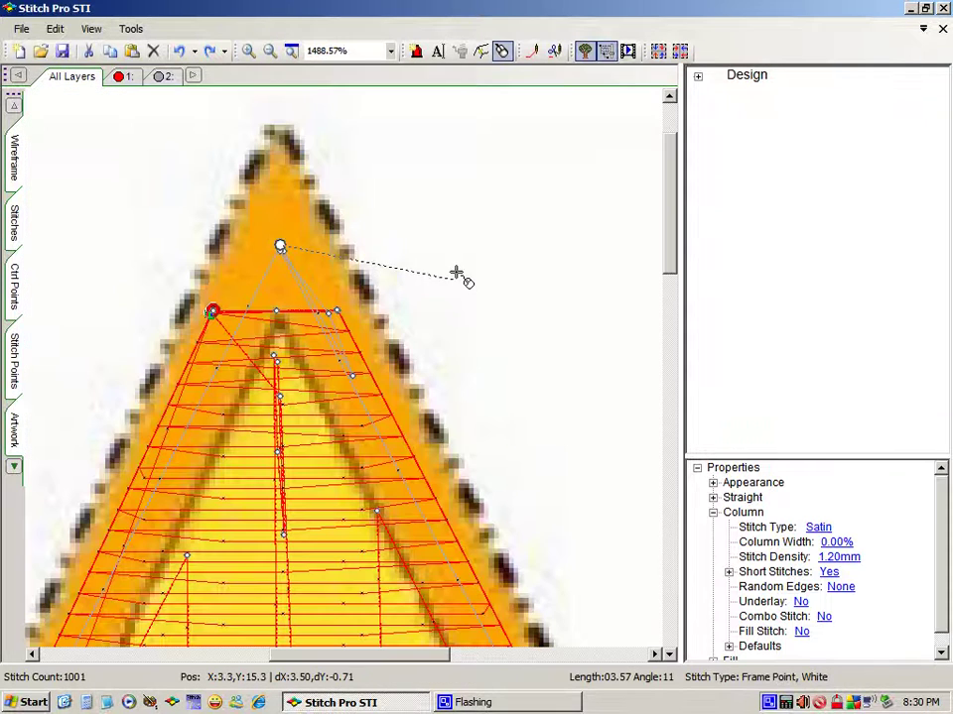
pyautogui.click(836, 559)
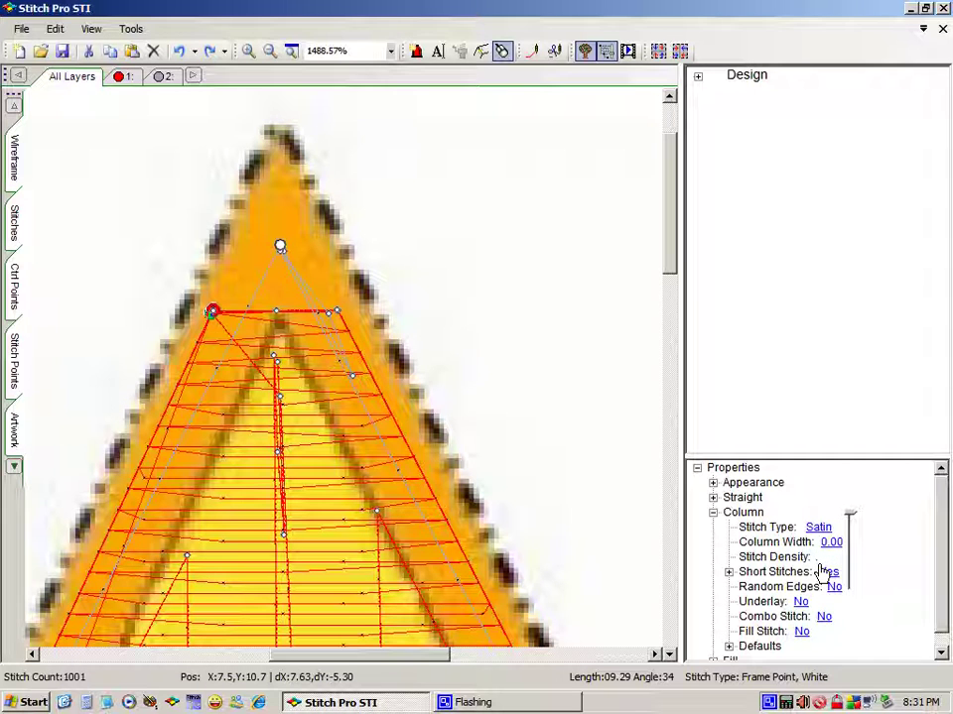
pyautogui.write('2mm')
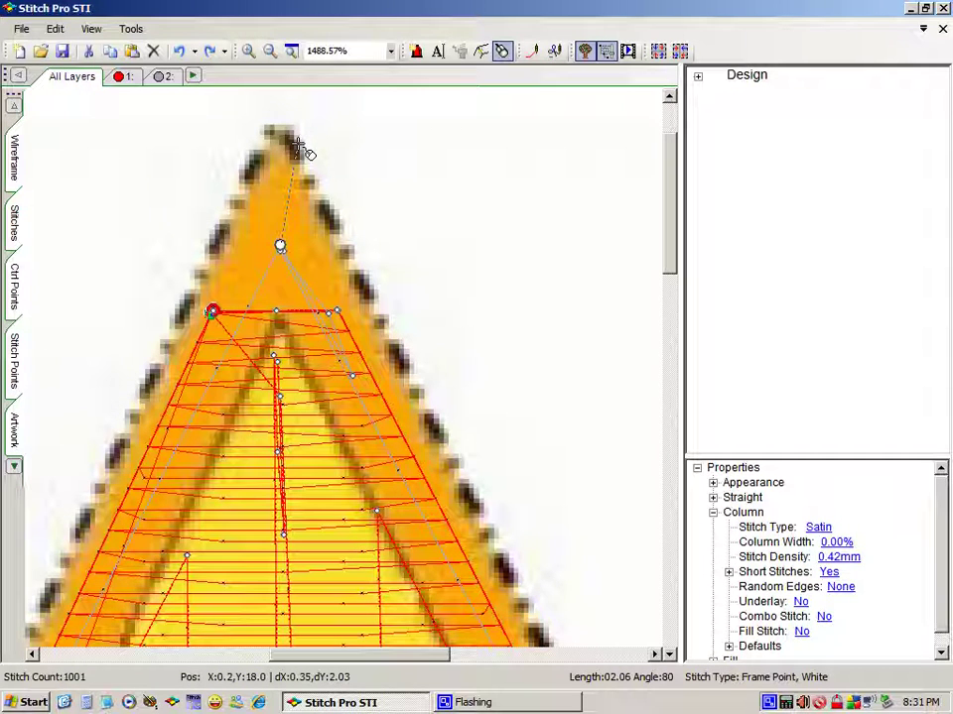
# Place column points at the top tip and pull an adjacent corner point down-left.
pyautogui.click(298, 145)
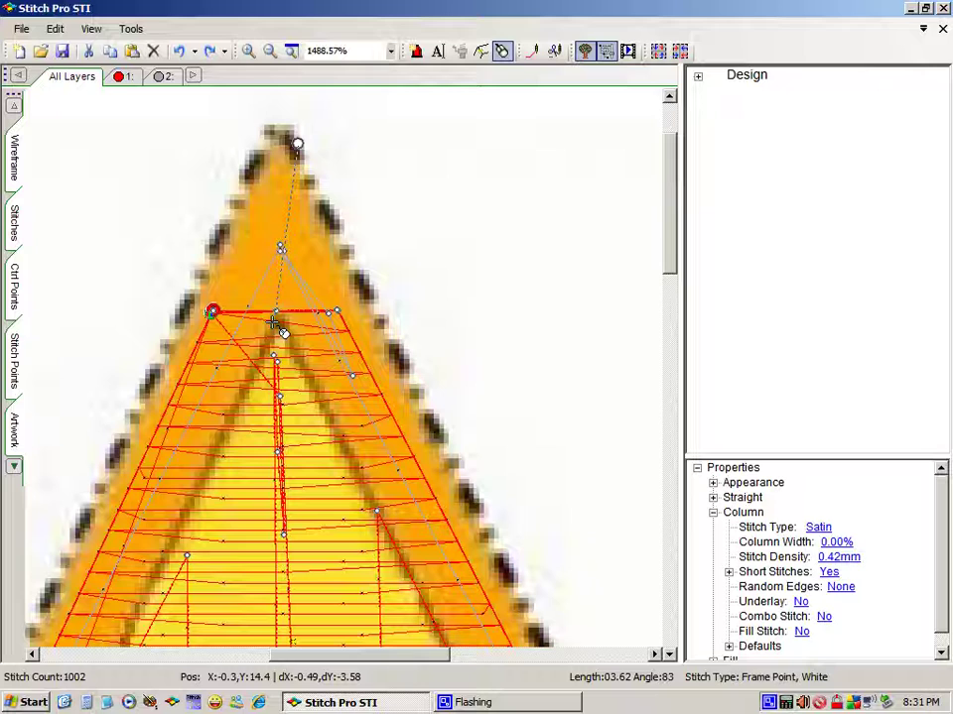
pyautogui.click(273, 315)
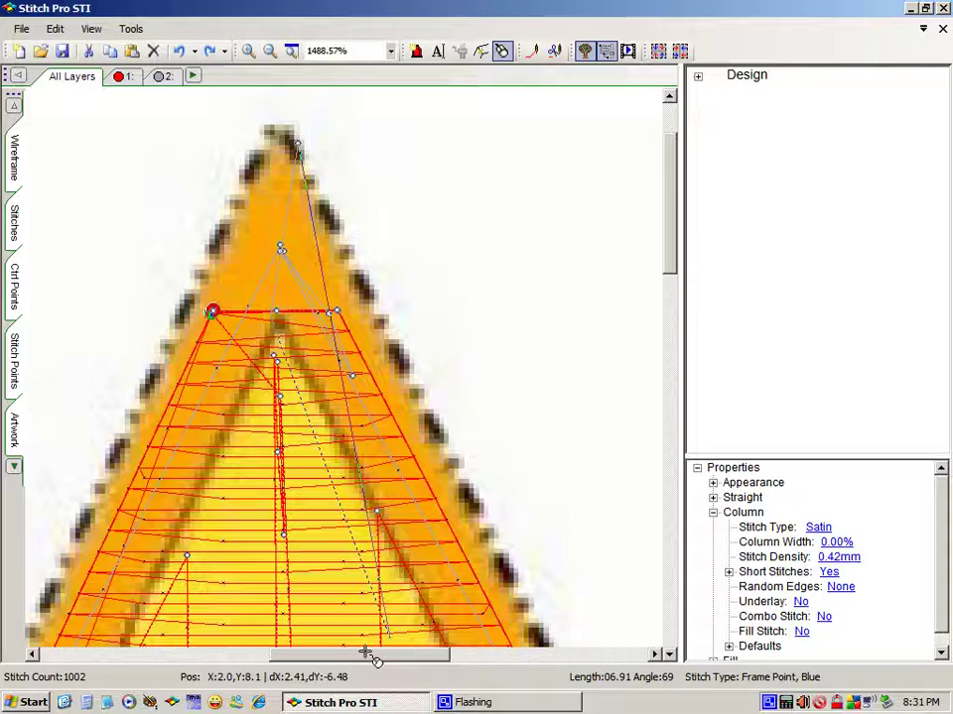
pyautogui.moveTo(331, 655); pyautogui.dragTo(481, 672)
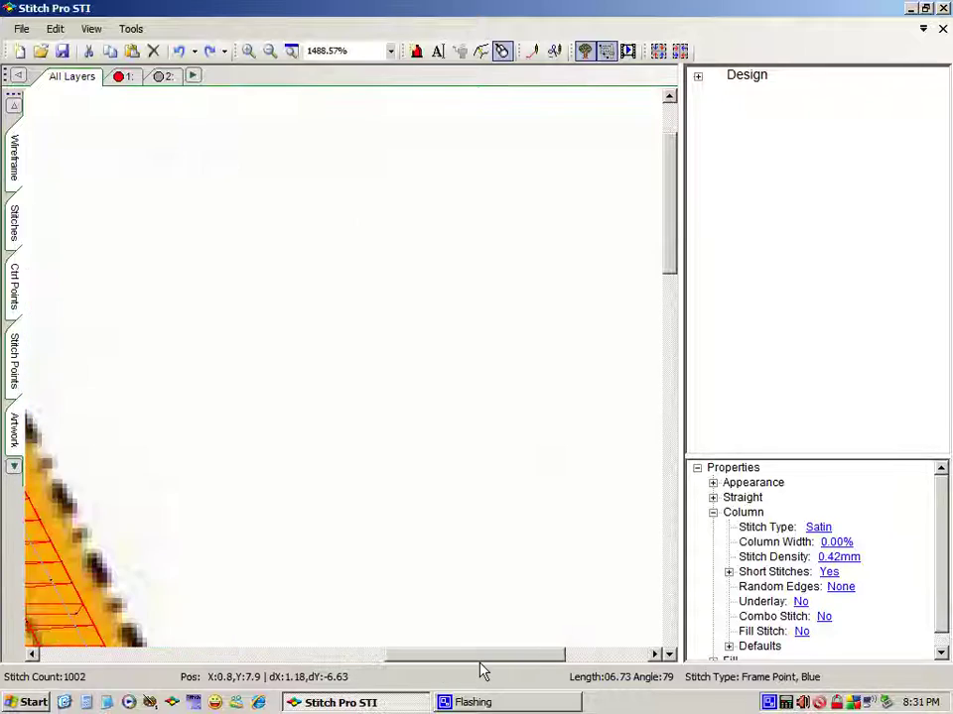
pyautogui.moveTo(671, 260); pyautogui.dragTo(671, 392)
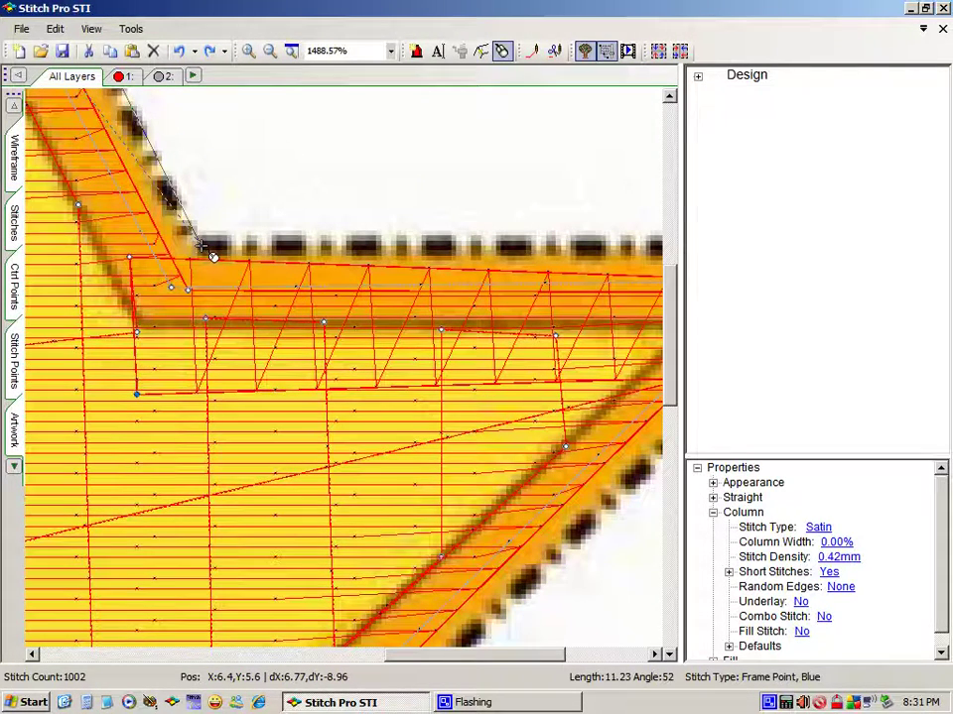
pyautogui.moveTo(200, 248); pyautogui.dragTo(125, 311)
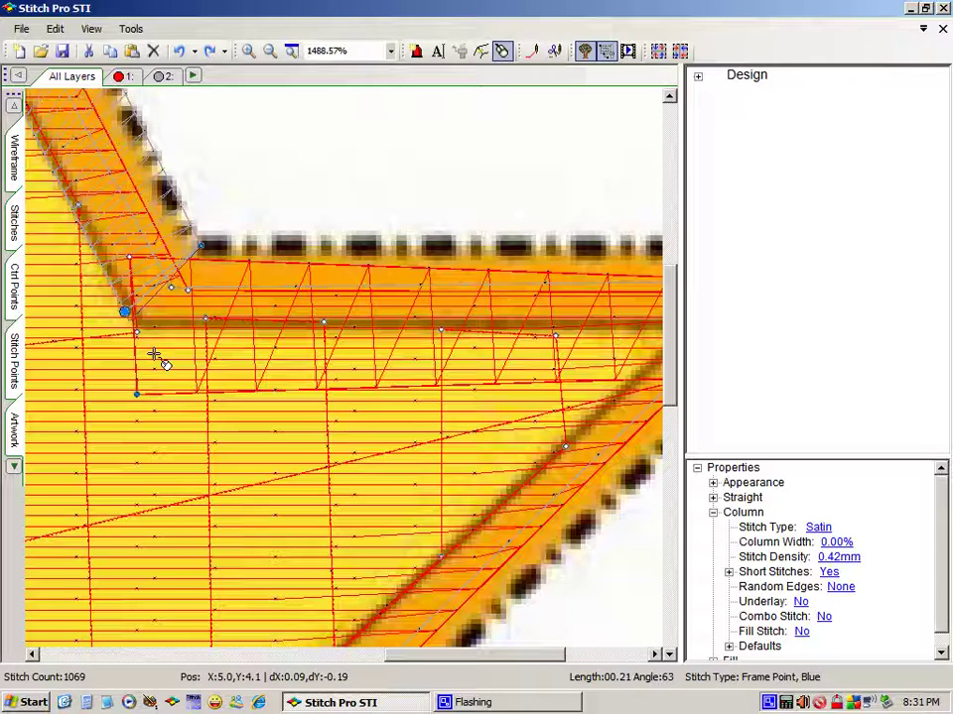
# Add points at the upper-left arm corner and right arm tip, deleting a stray point.
pyautogui.click(193, 234)
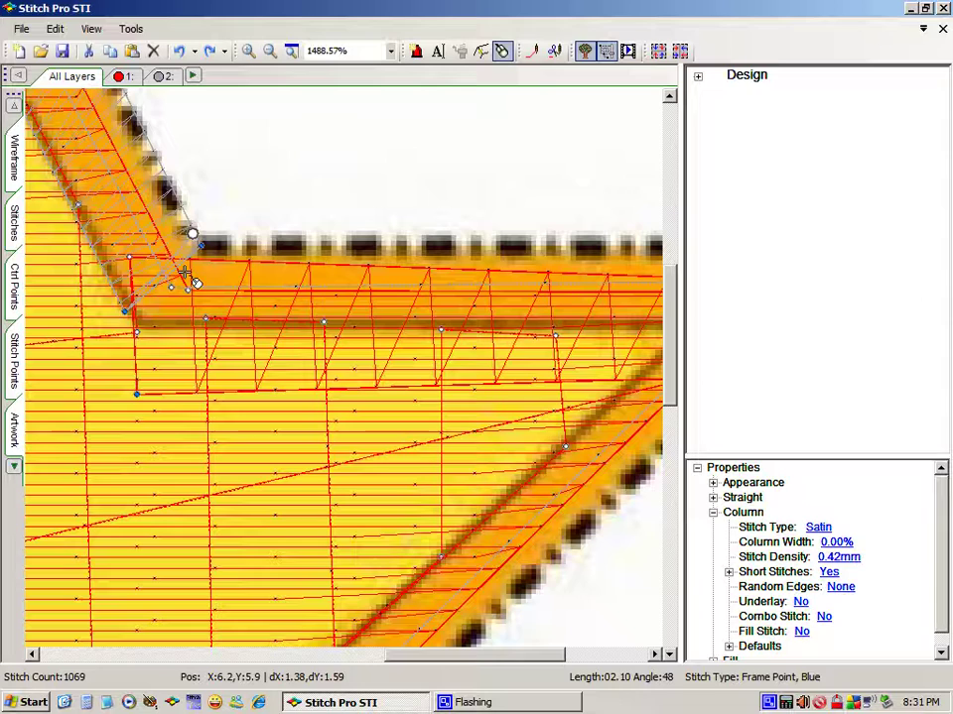
pyautogui.click(149, 330)
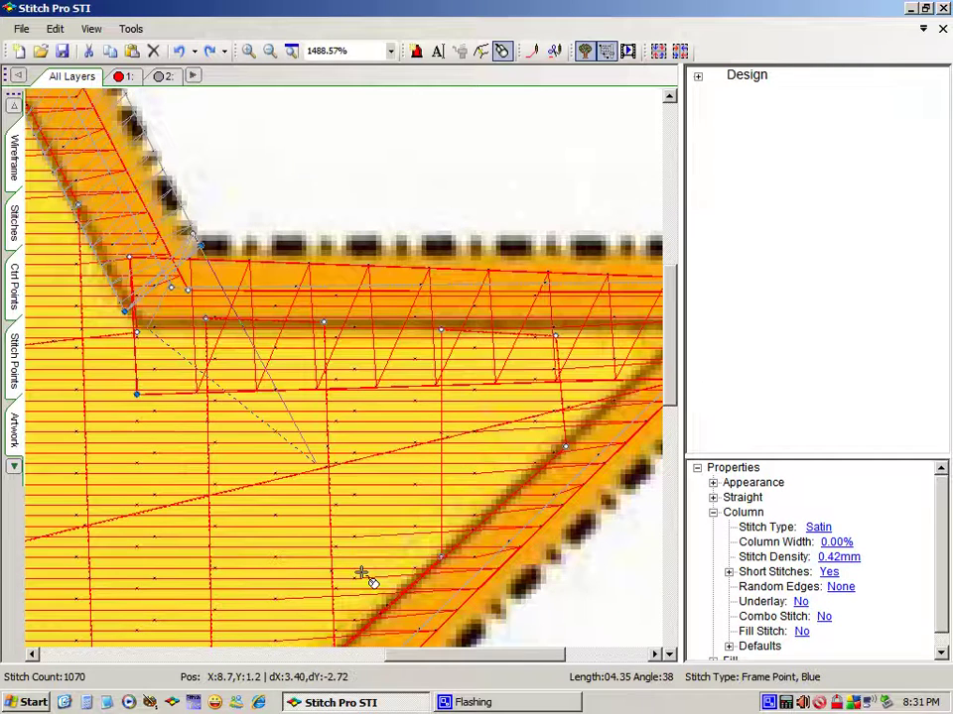
pyautogui.moveTo(443, 655); pyautogui.dragTo(549, 659)
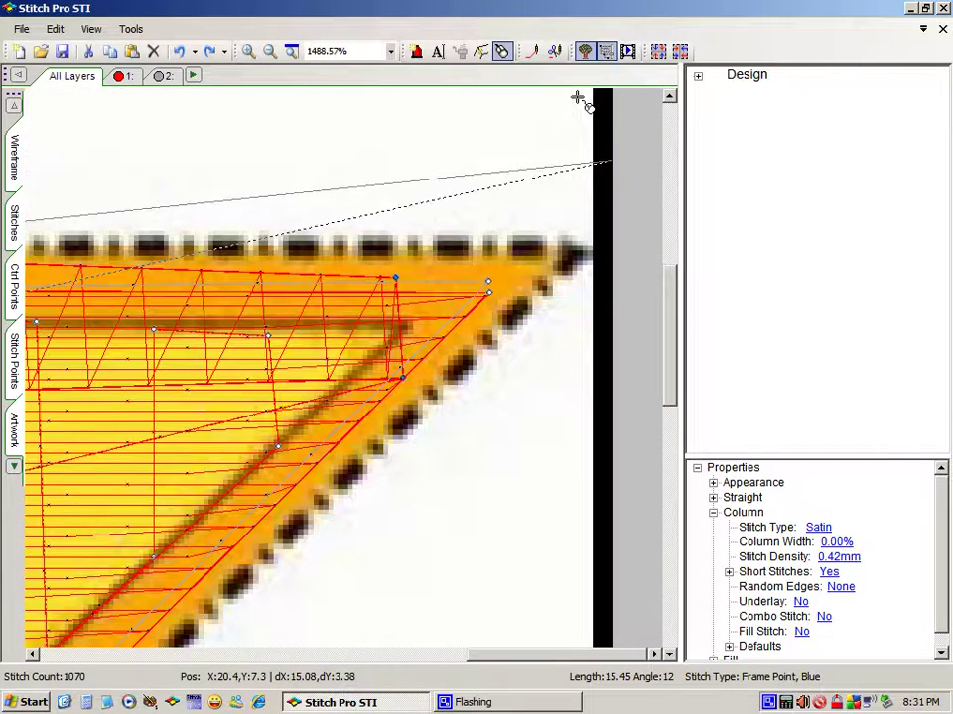
pyautogui.click(559, 238)
pyautogui.click(419, 329)
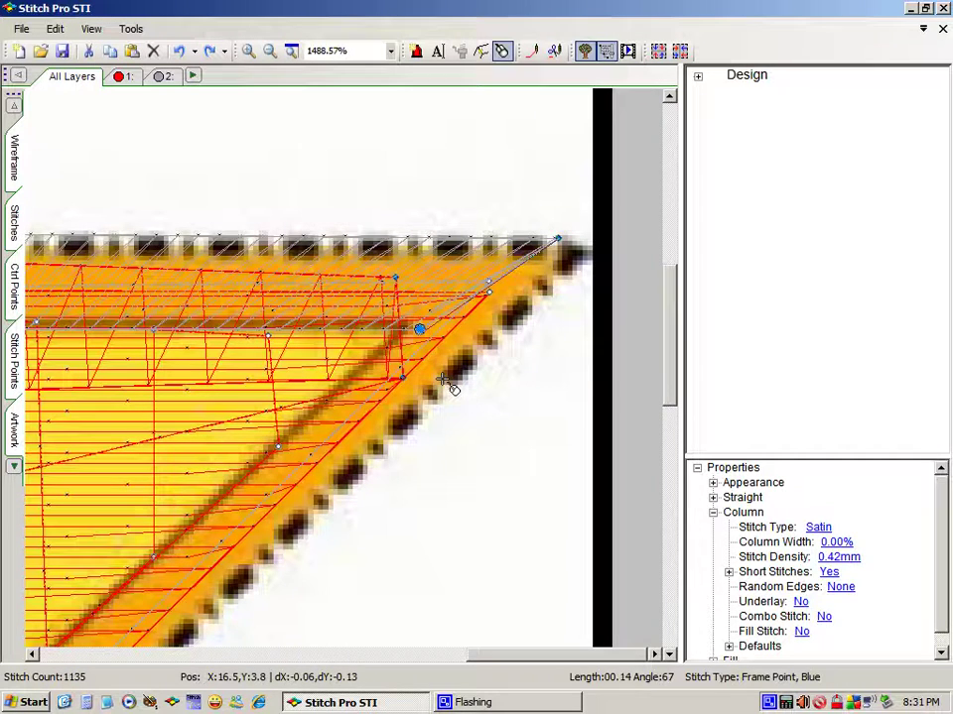
pyautogui.click(567, 273)
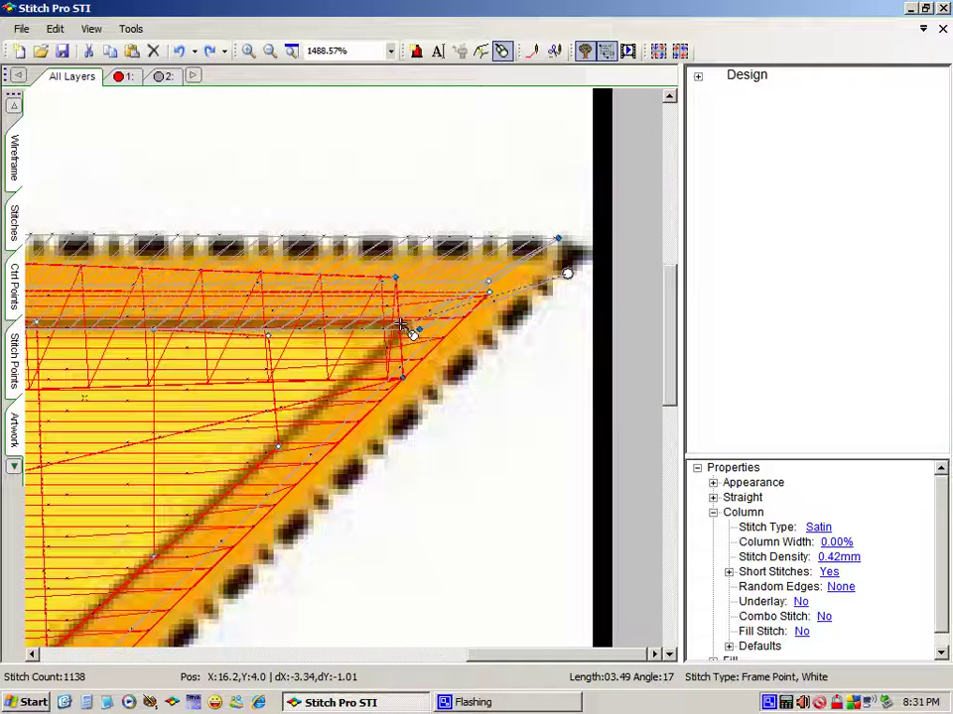
pyautogui.press('BackSpace')
# Place outer and inner points around the next corner and end placement there.
pyautogui.moveTo(667, 393); pyautogui.dragTo(659, 493)
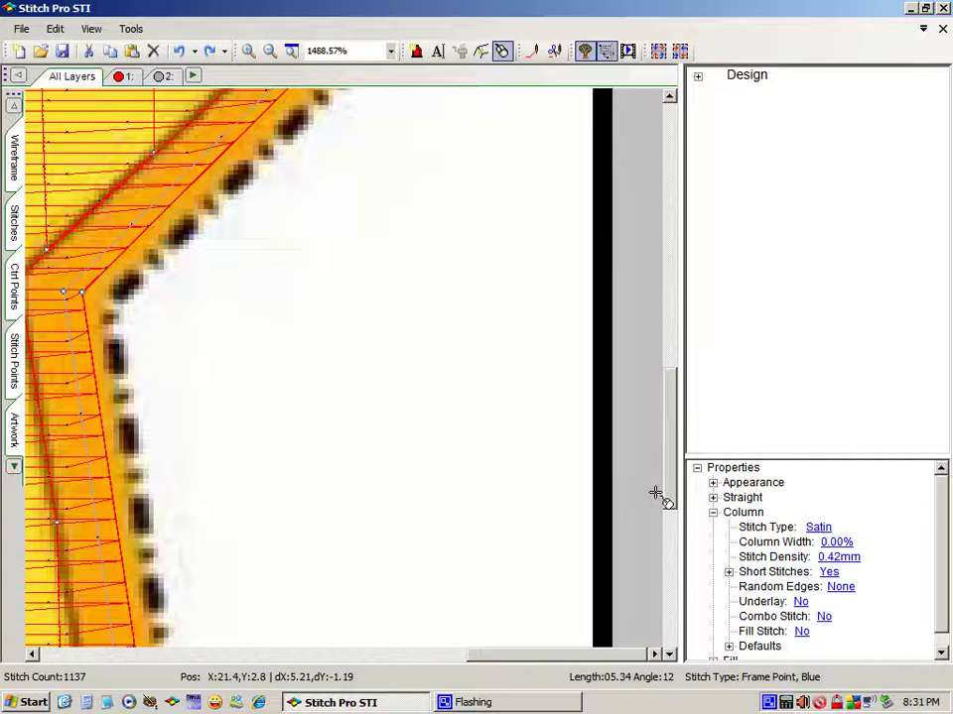
pyautogui.moveTo(541, 657); pyautogui.dragTo(493, 656)
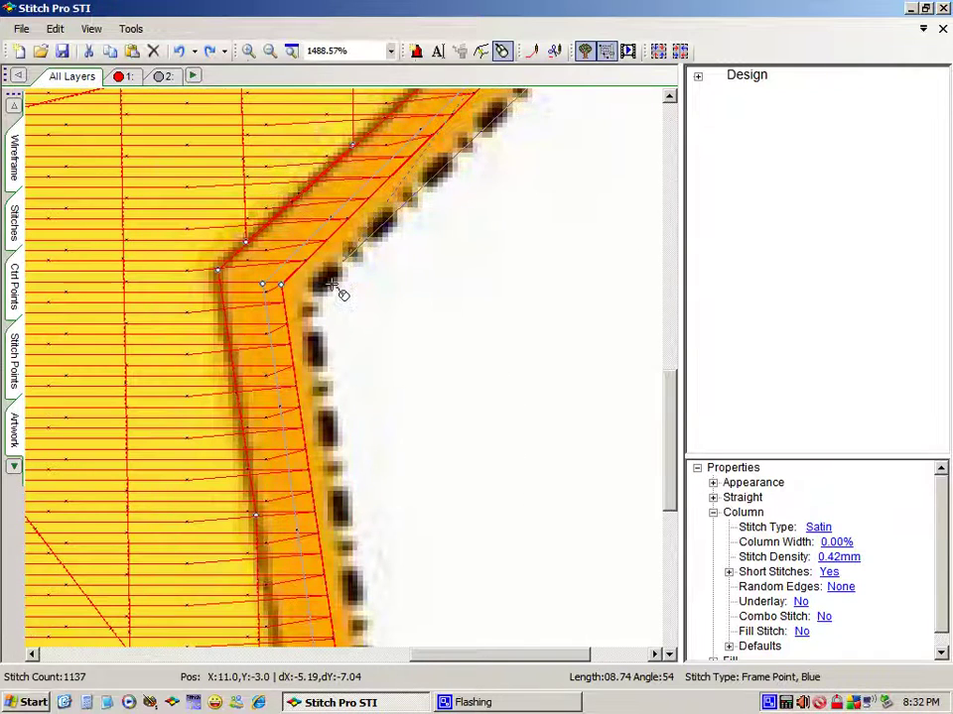
pyautogui.click(314, 305)
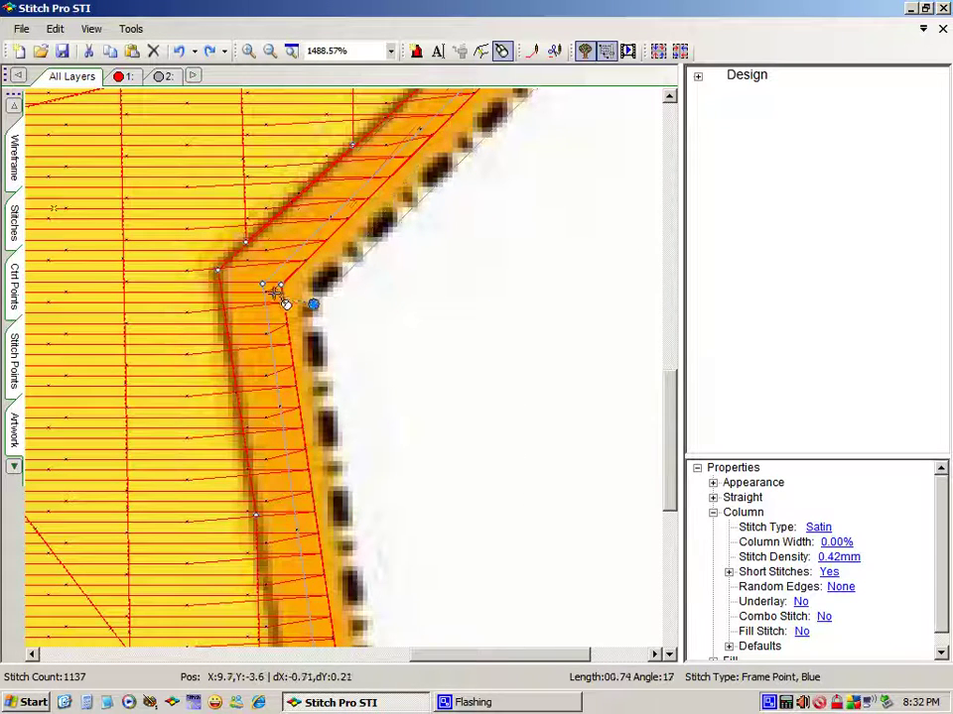
pyautogui.click(220, 264)
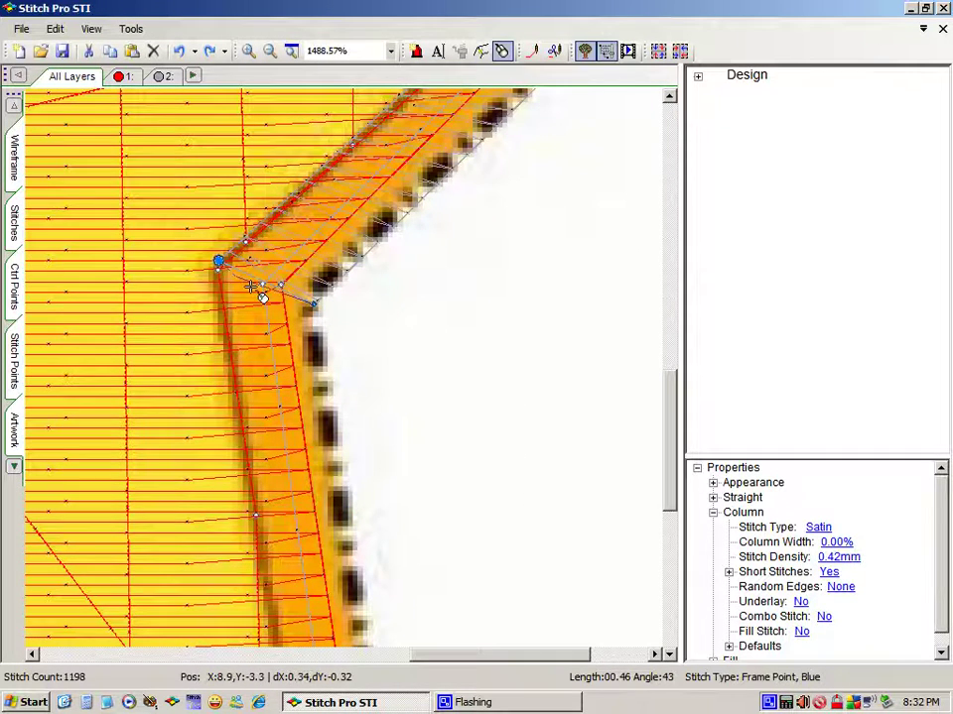
pyautogui.click(310, 300)
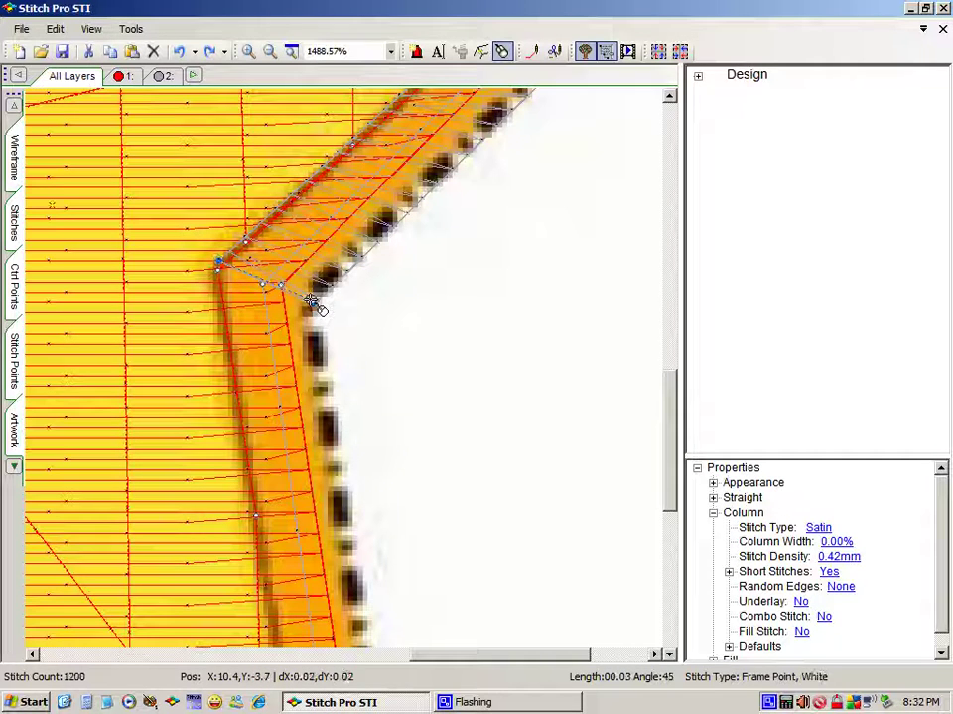
pyautogui.rightClick(215, 285)
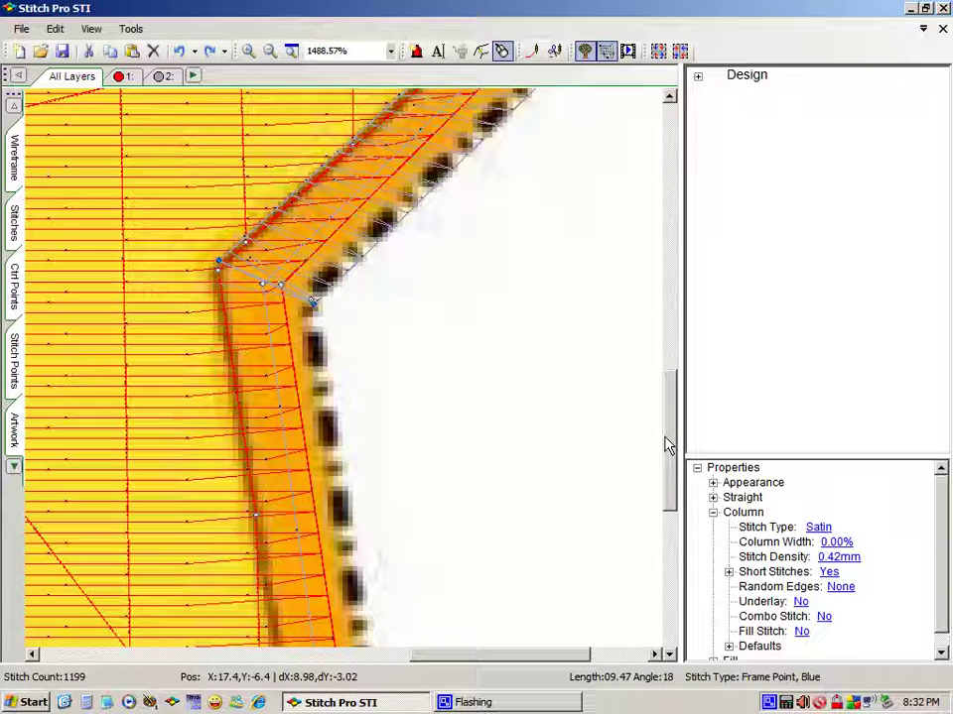
# Fill the star's lower tip with outer and inner points, removing the extra point.
pyautogui.moveTo(666, 444); pyautogui.dragTo(681, 608)
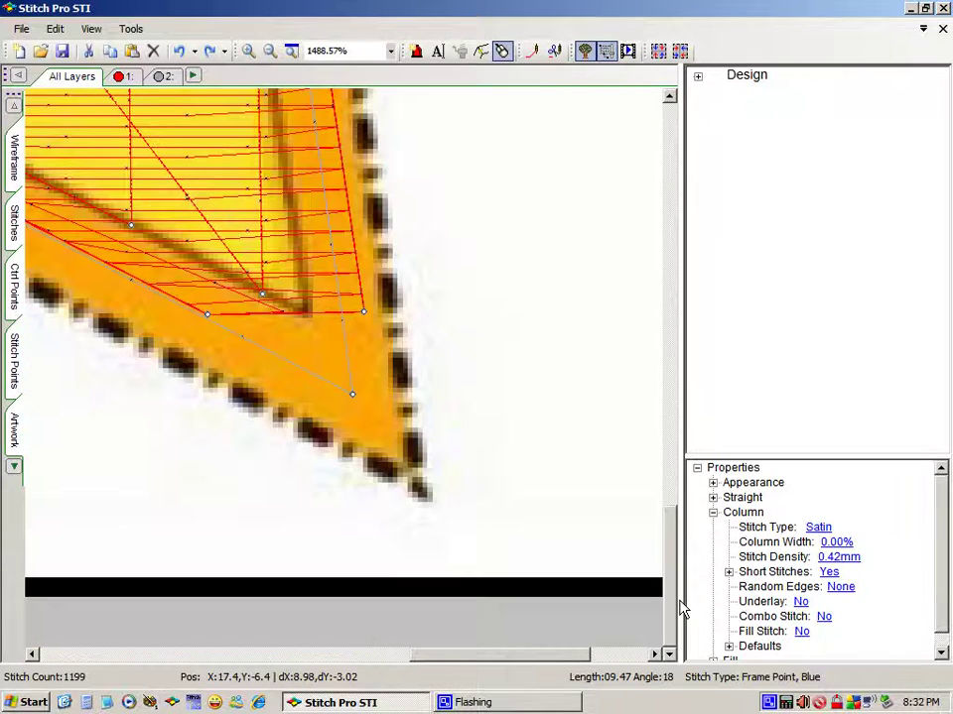
pyautogui.click(422, 457)
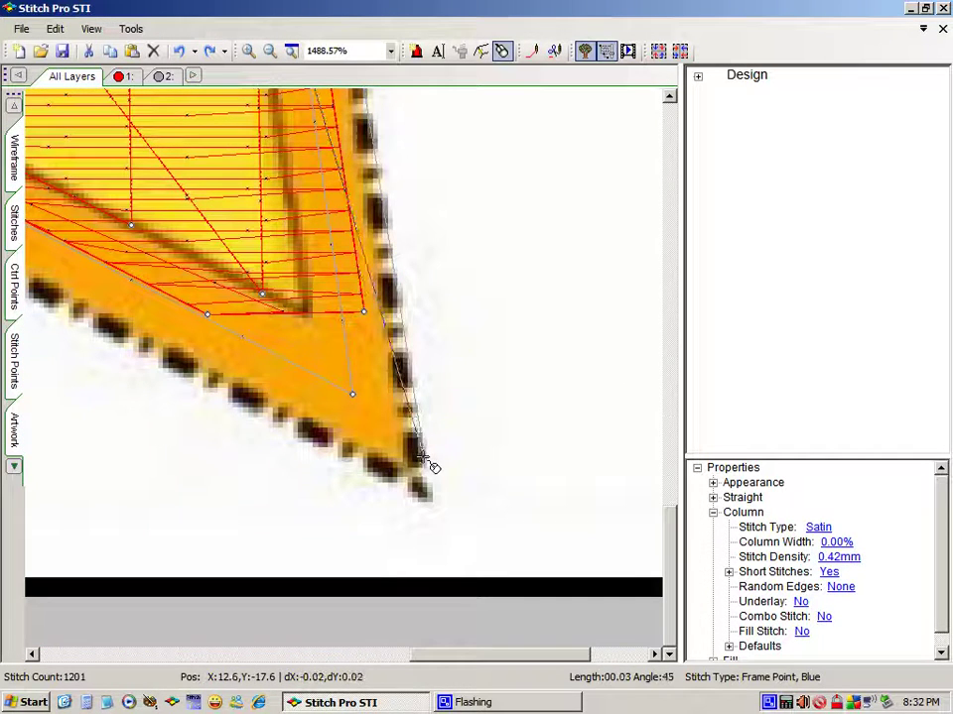
pyautogui.click(313, 360)
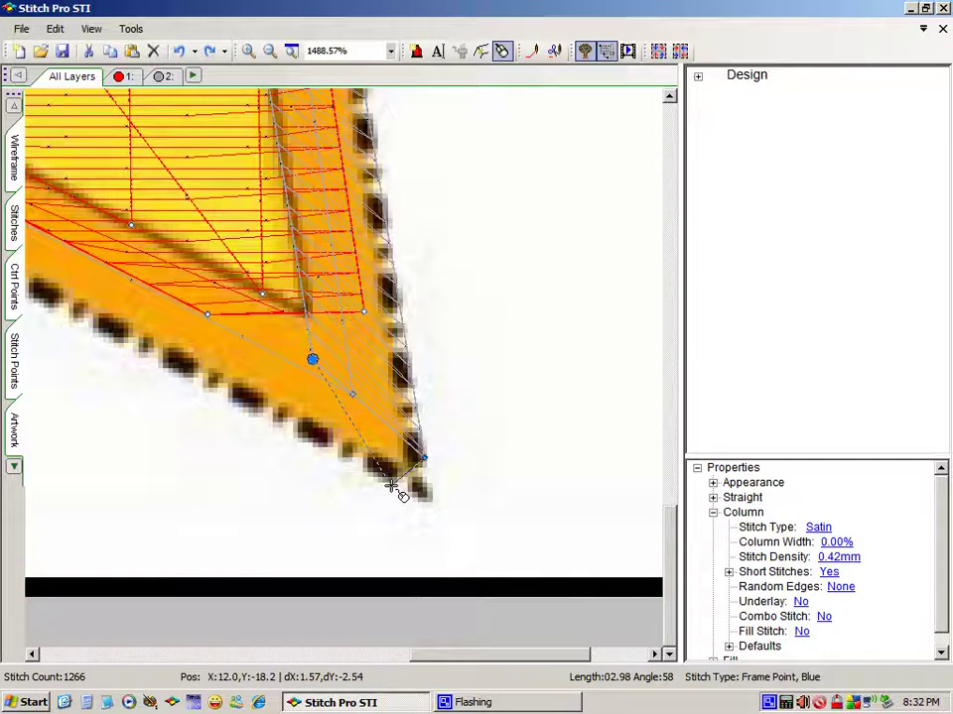
pyautogui.click(389, 484)
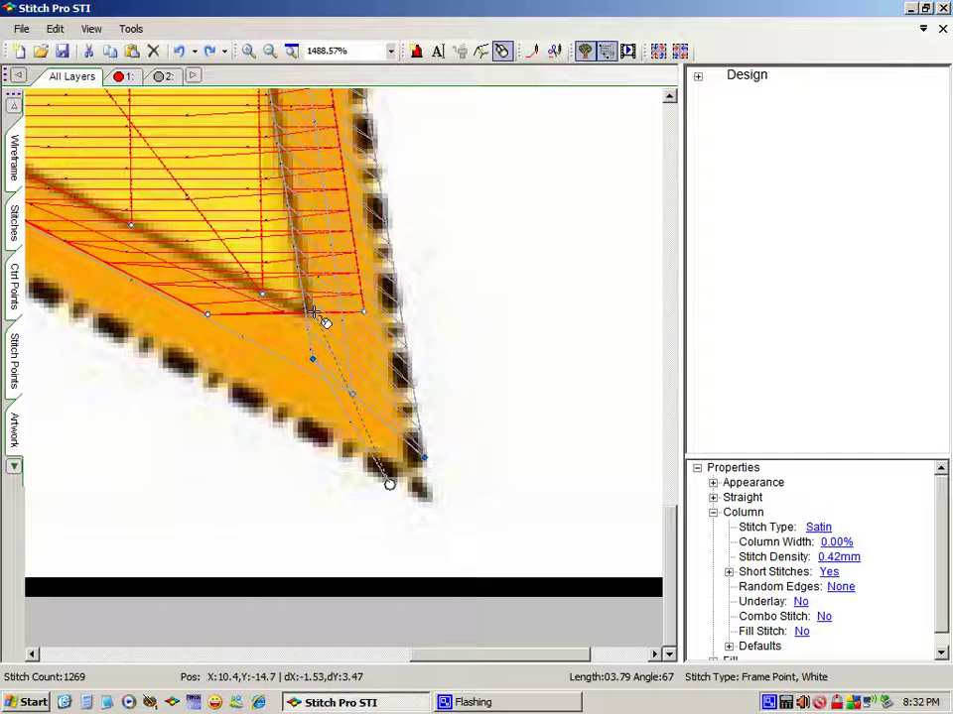
pyautogui.press('BackSpace')
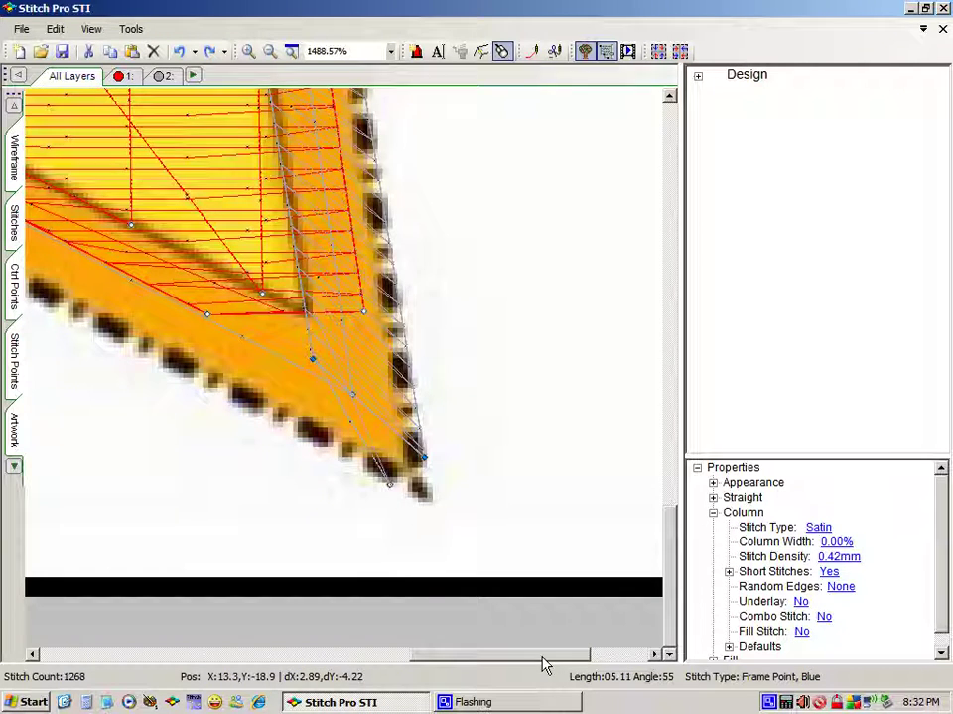
# Carry the column through the notch with outer and inner points beyond it.
pyautogui.moveTo(541, 655); pyautogui.dragTo(403, 629)
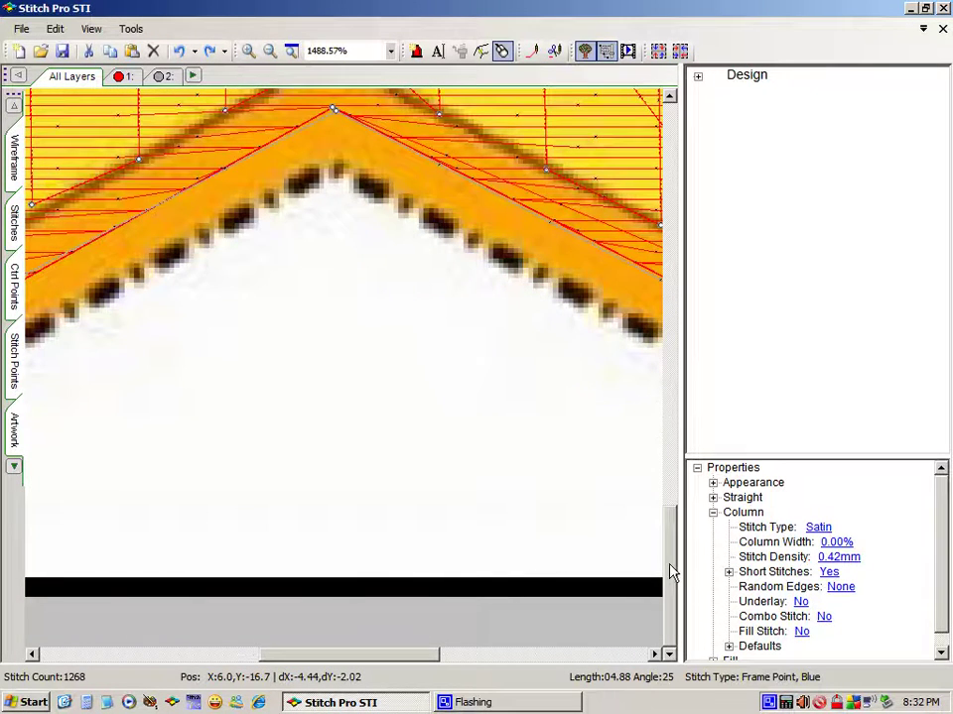
pyautogui.moveTo(669, 572); pyautogui.dragTo(669, 501)
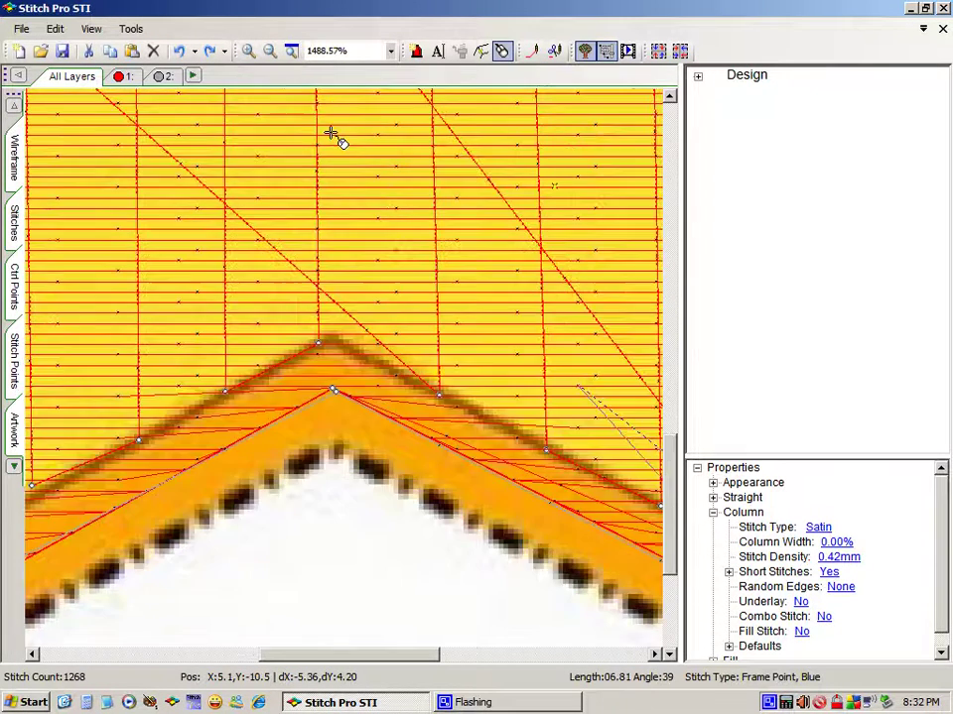
pyautogui.click(328, 458)
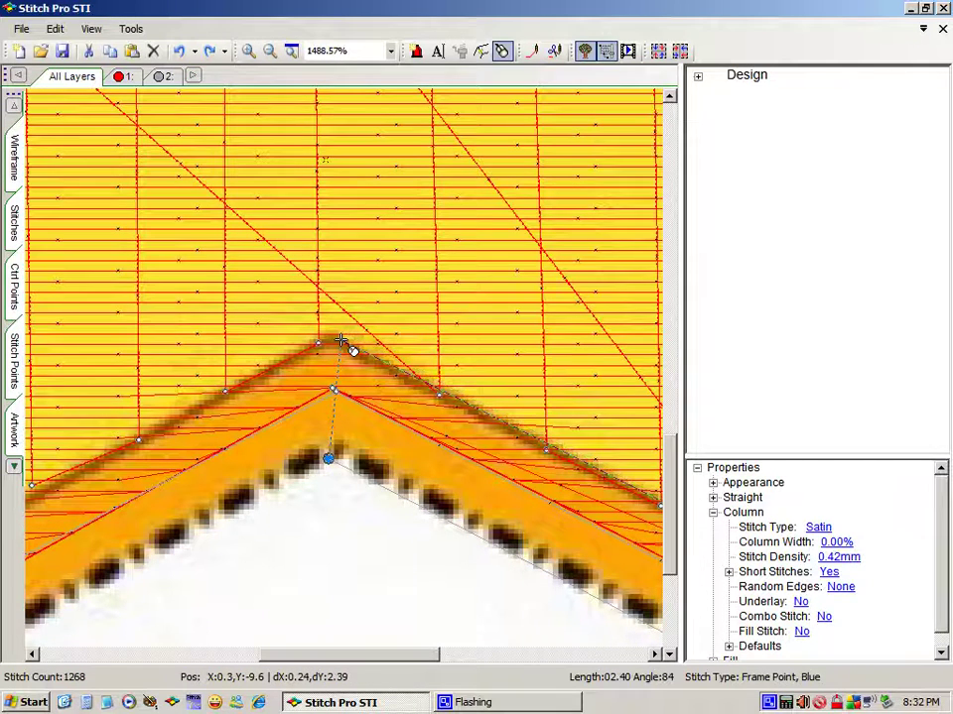
pyautogui.click(341, 342)
pyautogui.click(332, 461)
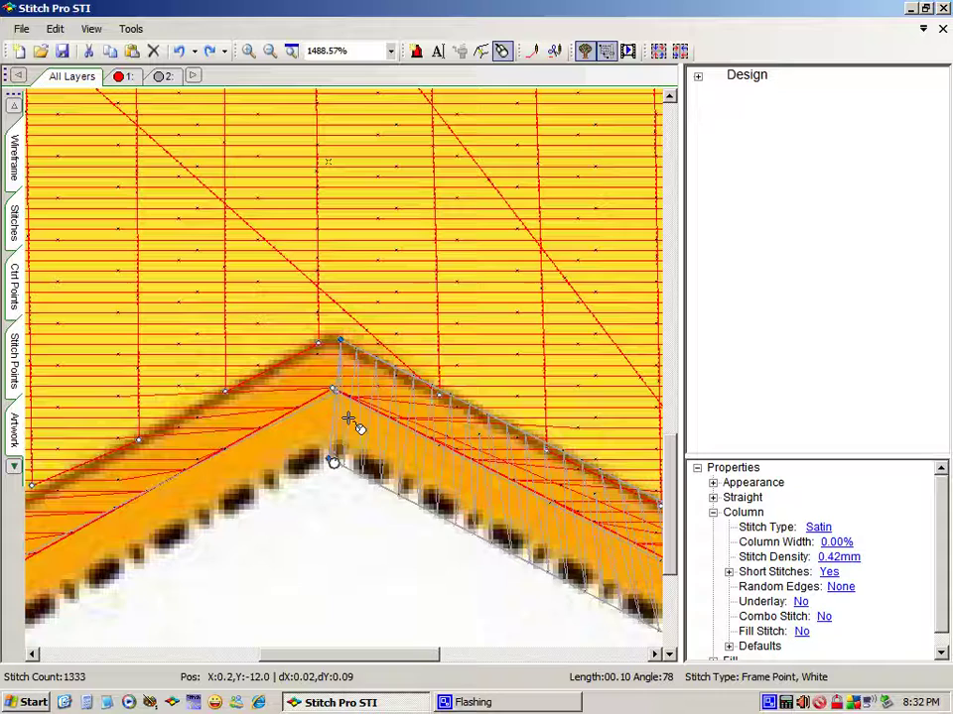
pyautogui.click(322, 347)
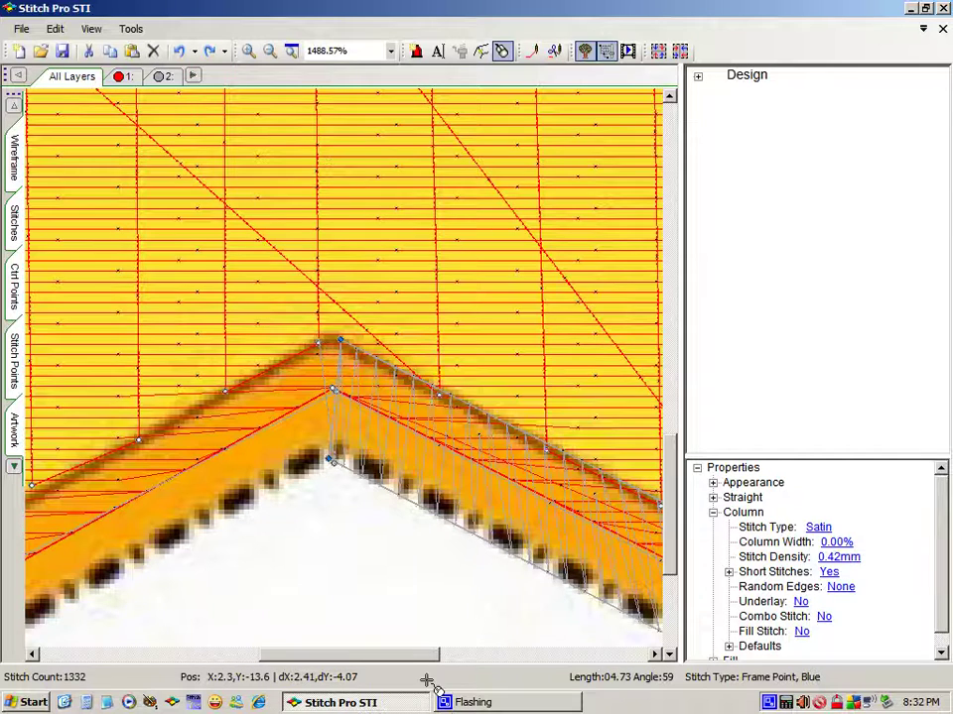
# Wrap the column around the lower-left tip, removing the extra point placed there.
pyautogui.moveTo(403, 657); pyautogui.dragTo(315, 644)
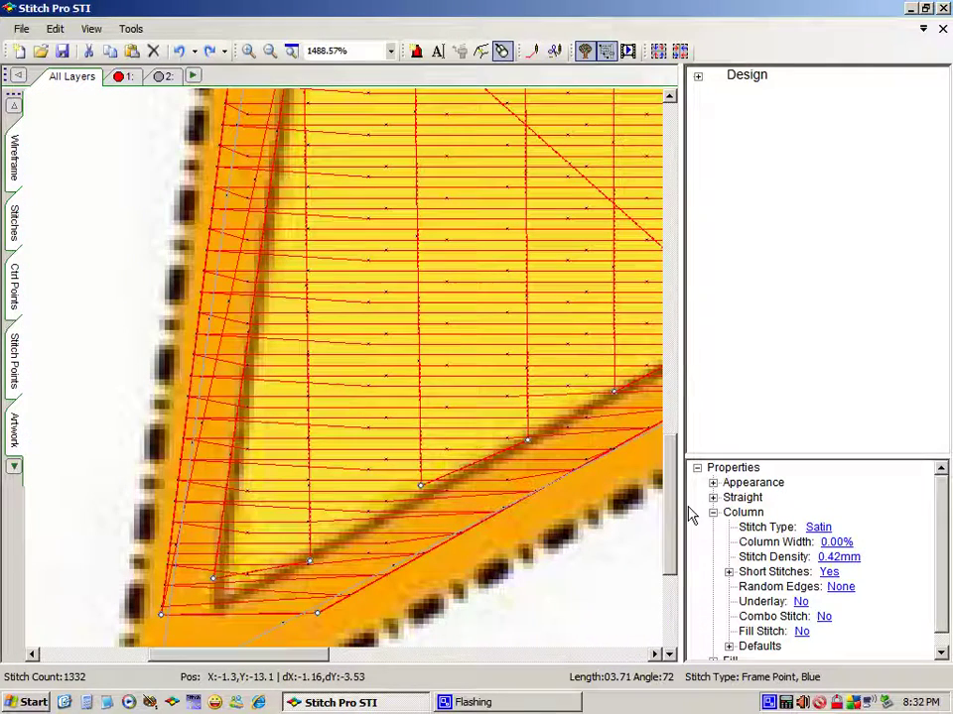
pyautogui.moveTo(667, 523); pyautogui.dragTo(663, 573)
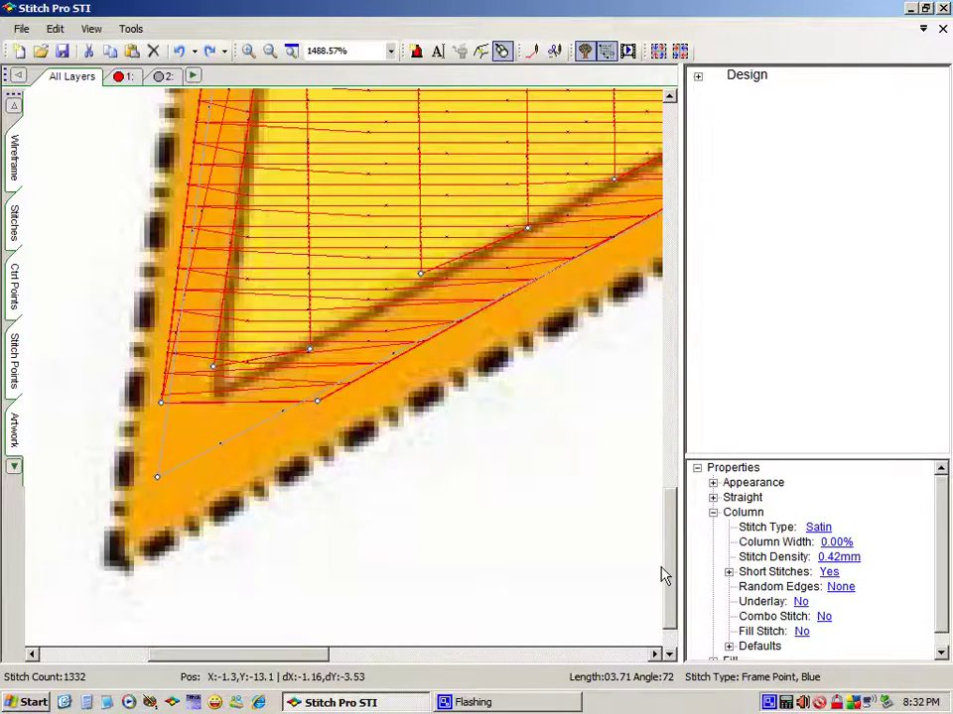
pyautogui.click(148, 561)
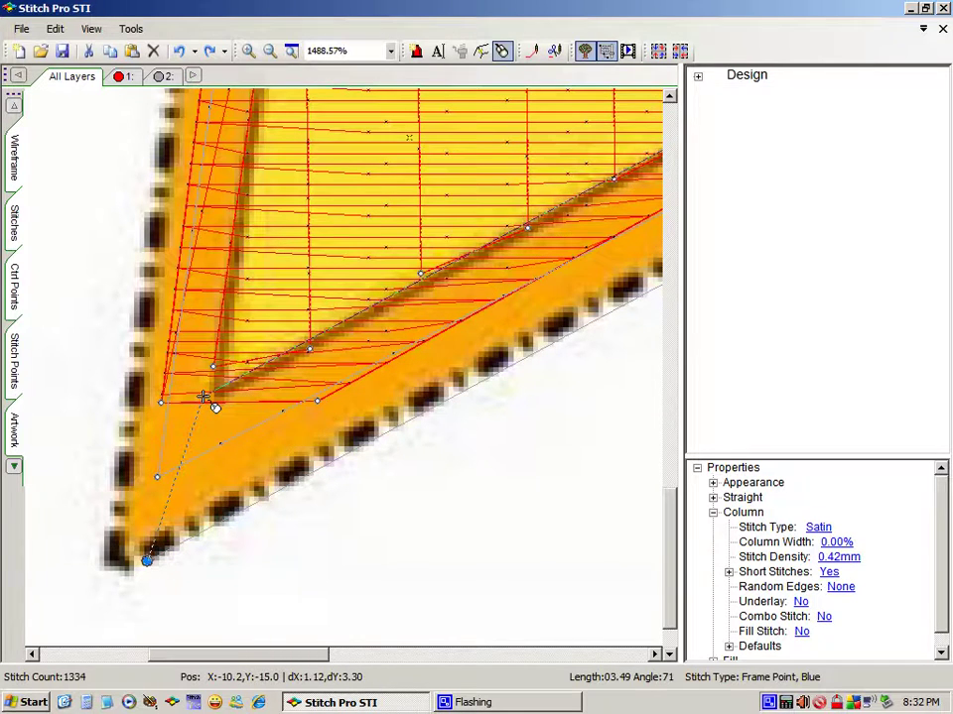
pyautogui.click(208, 402)
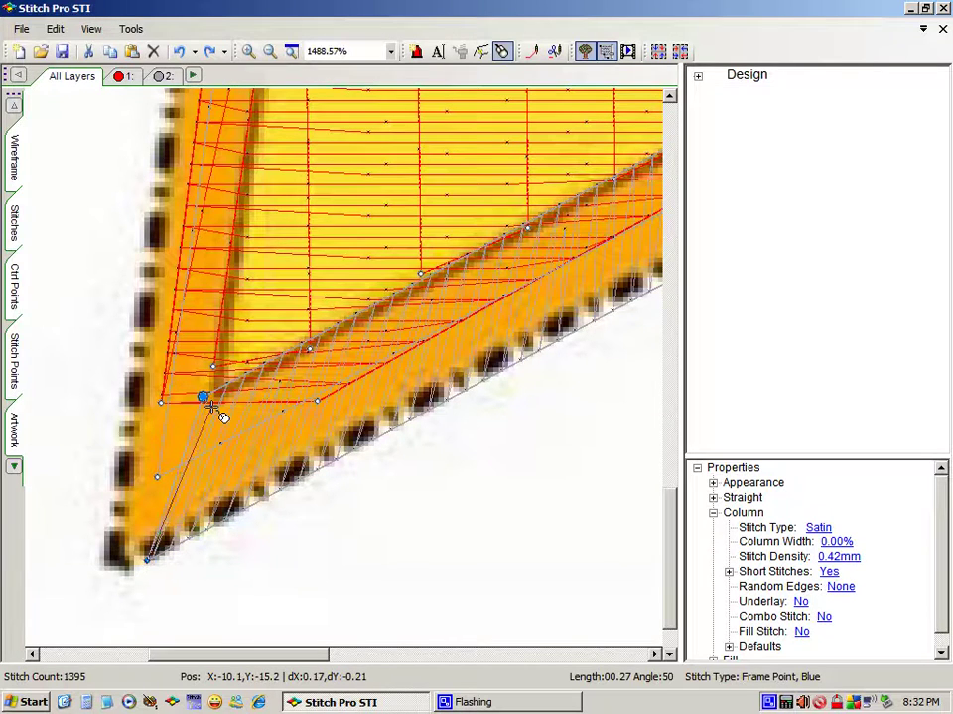
pyautogui.click(117, 538)
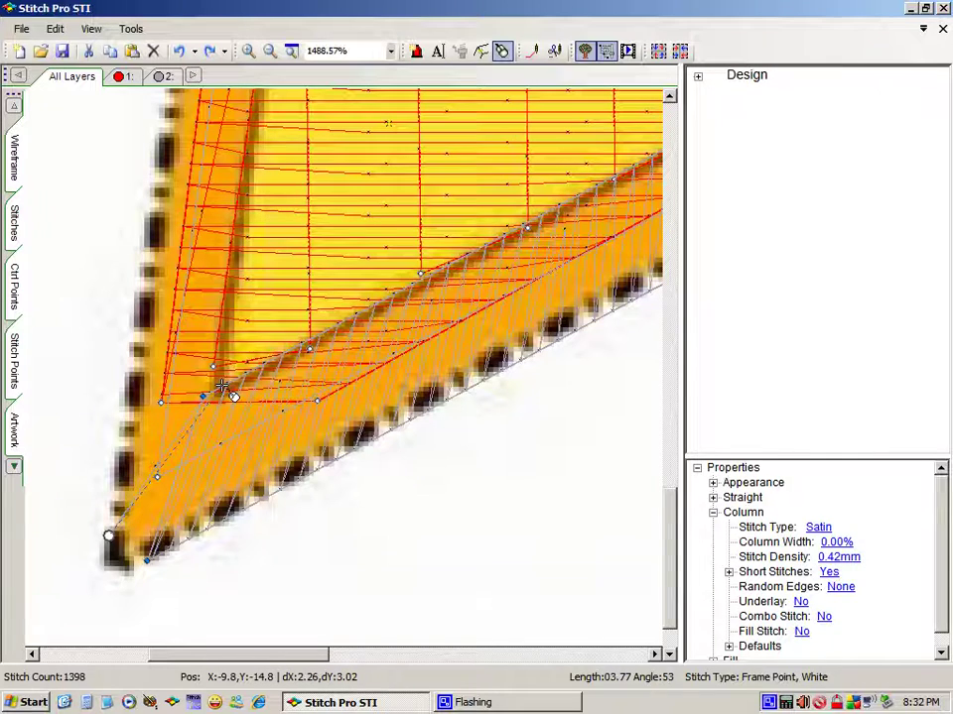
pyautogui.press('BackSpace')
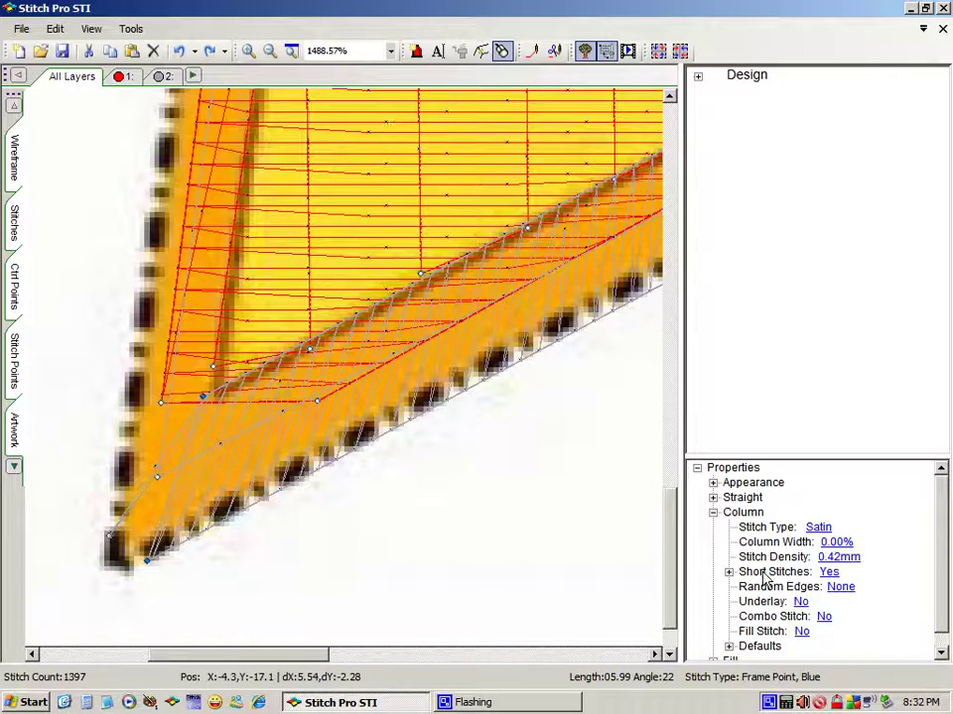
# Place outer, inner and corner points around the next inner corner.
pyautogui.moveTo(687, 504); pyautogui.dragTo(689, 415)
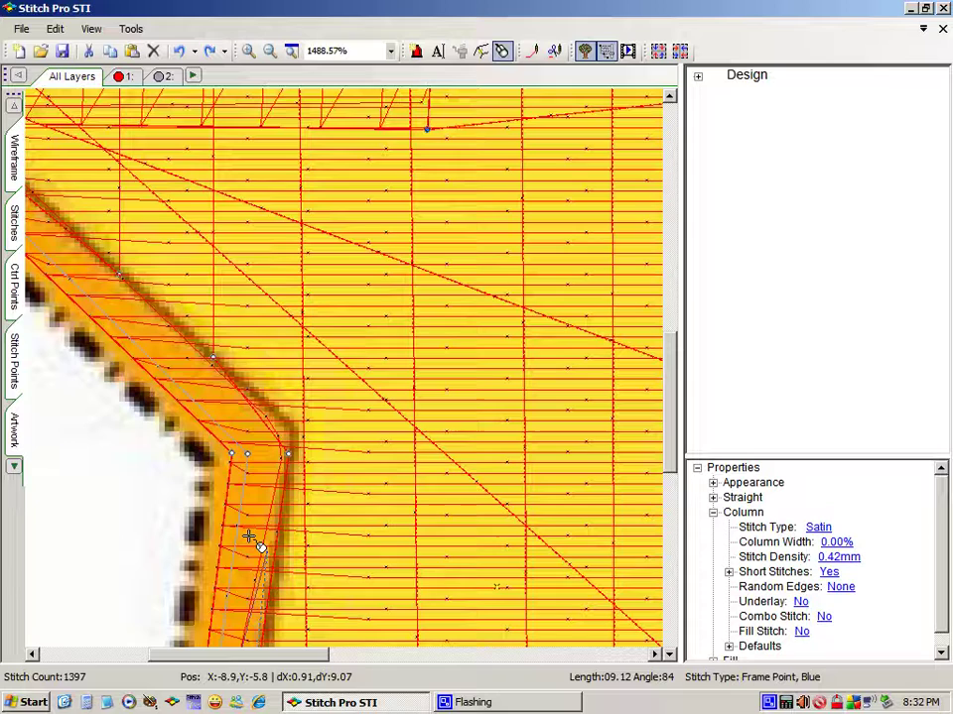
pyautogui.click(196, 455)
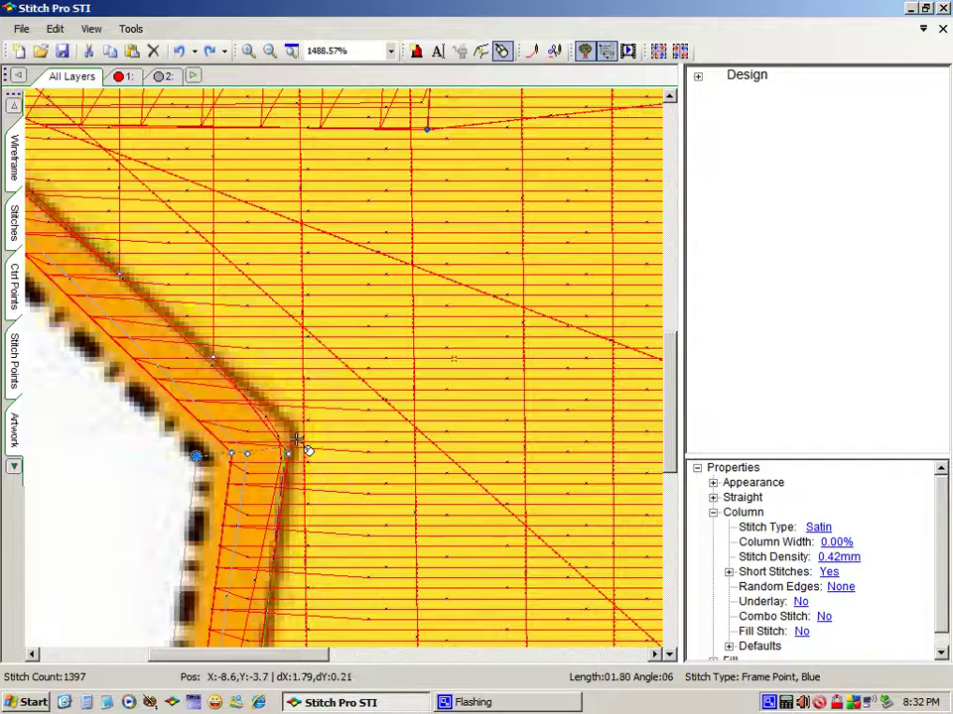
pyautogui.click(300, 436)
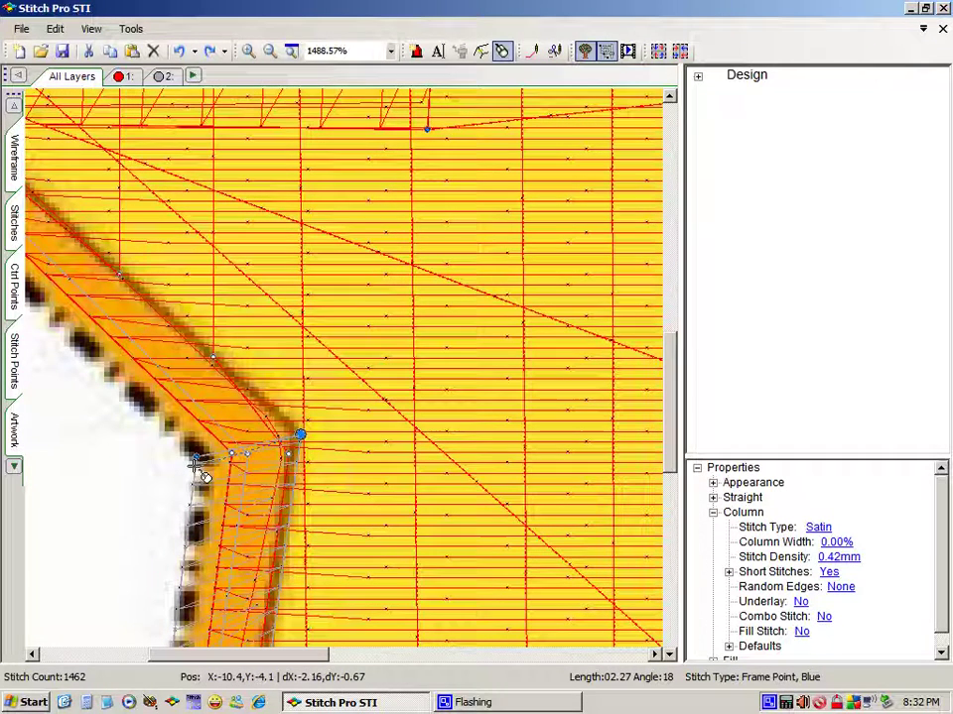
pyautogui.click(196, 460)
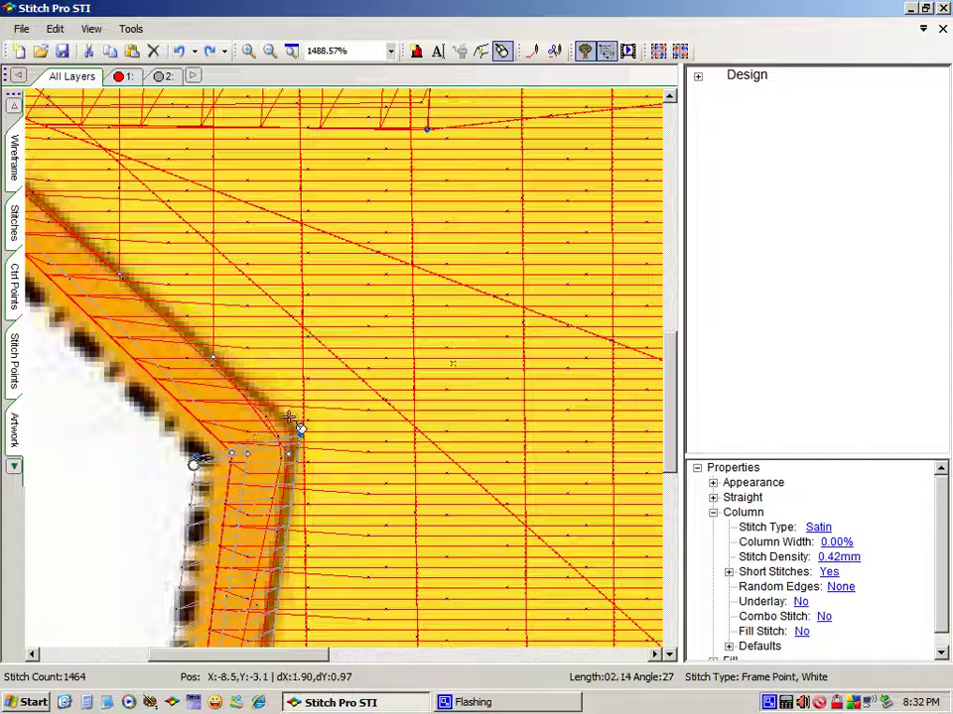
pyautogui.click(285, 421)
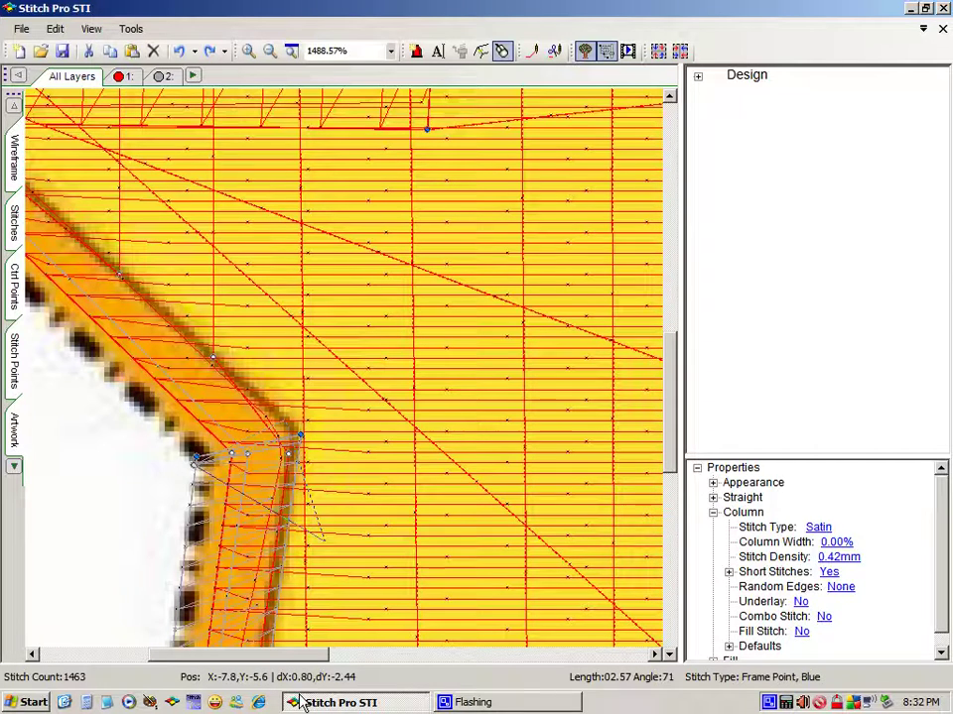
# Place outline points and a corner point around the star's left point.
pyautogui.moveTo(273, 663); pyautogui.dragTo(165, 655)
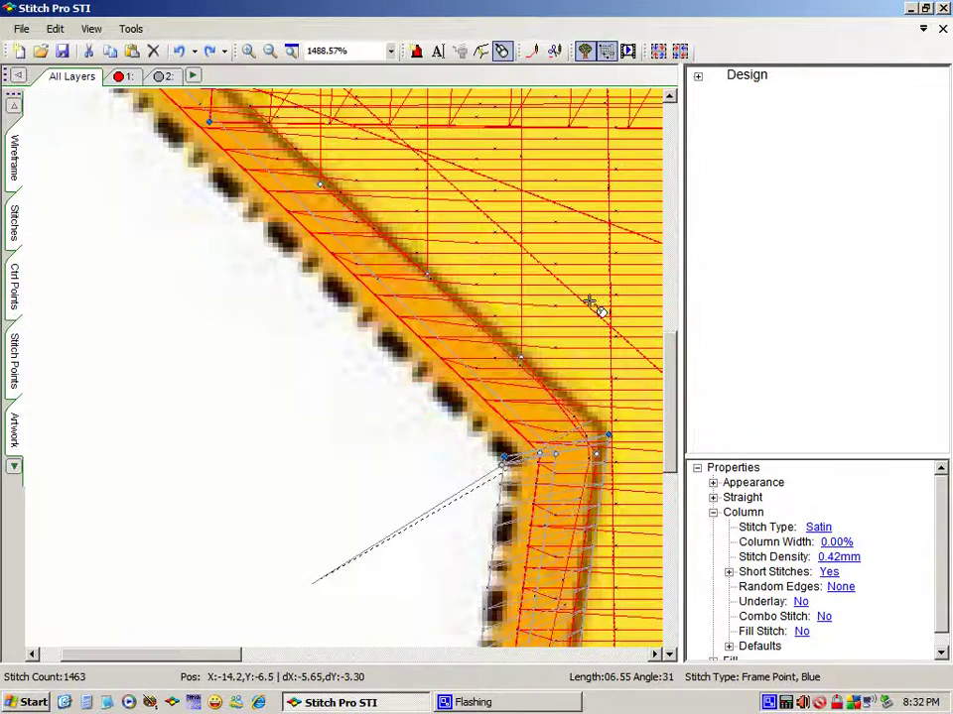
pyautogui.moveTo(669, 365); pyautogui.dragTo(670, 270)
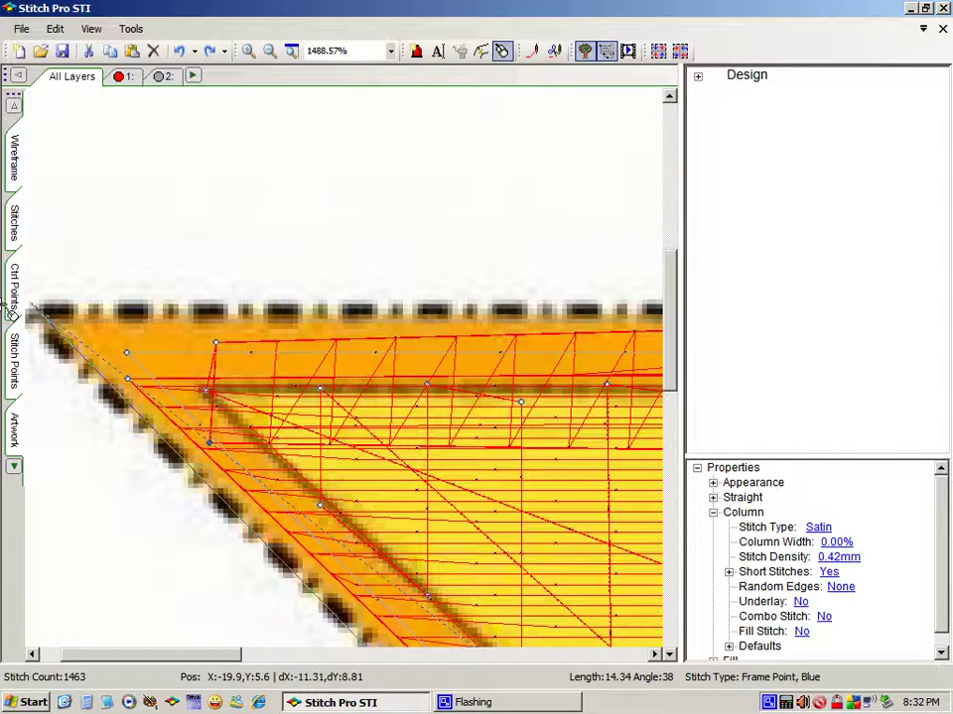
pyautogui.click(46, 346)
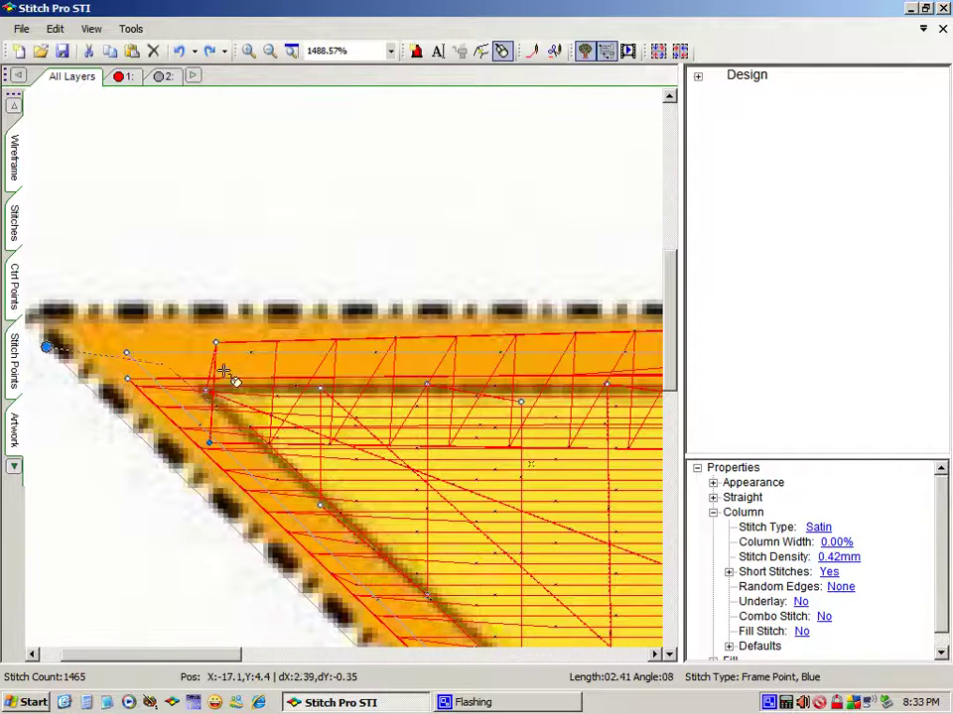
pyautogui.click(191, 369)
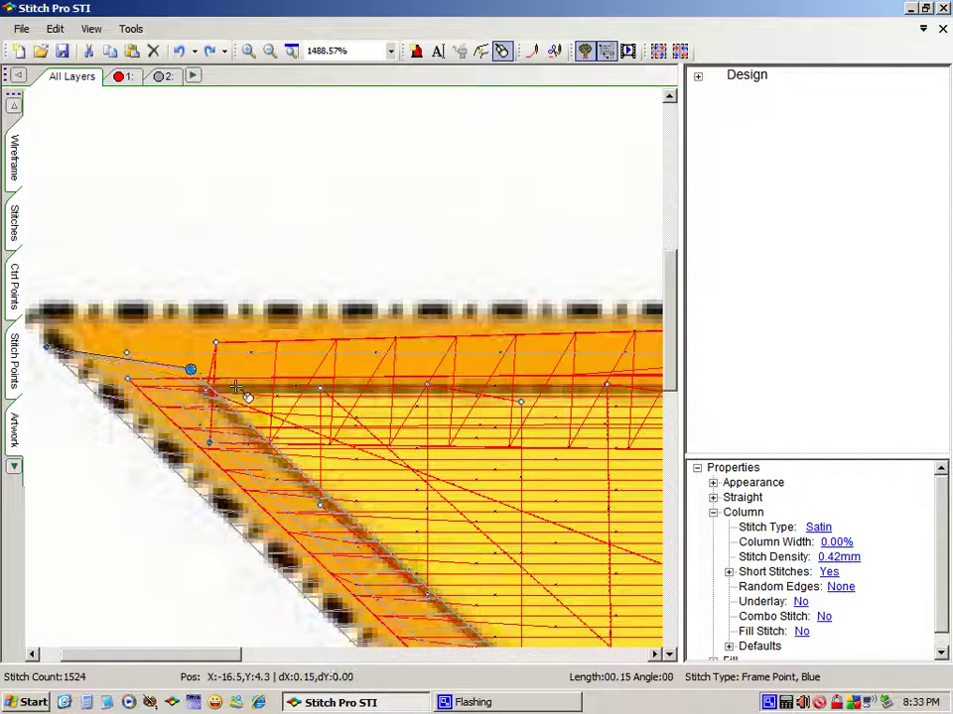
pyautogui.click(42, 303)
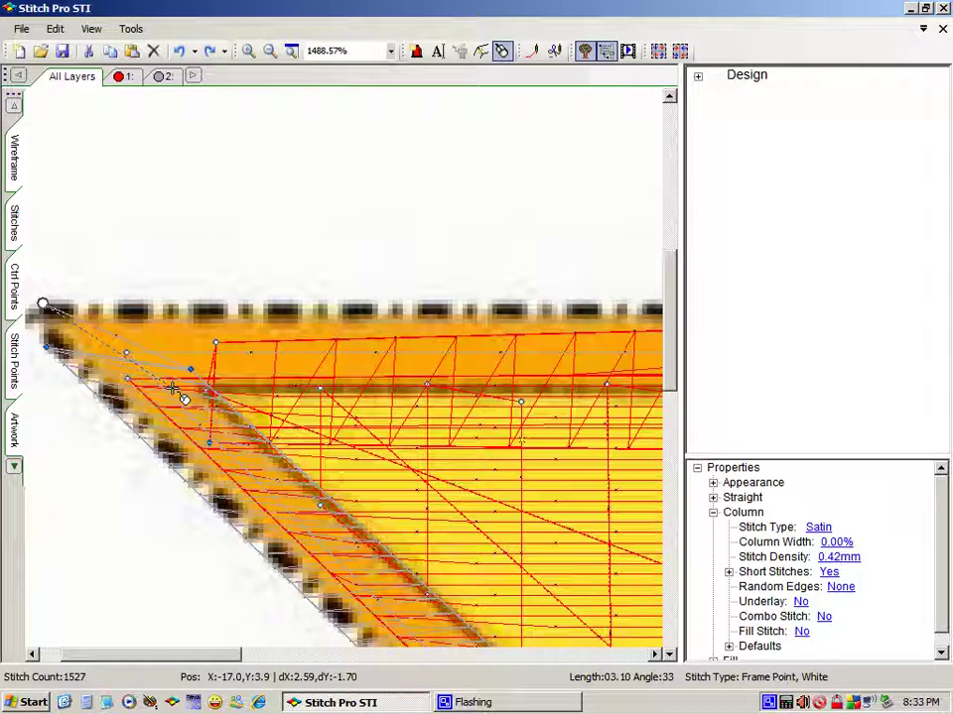
# Pull an outline point toward the inner corner and add points into that corner.
pyautogui.moveTo(207, 653); pyautogui.dragTo(380, 674)
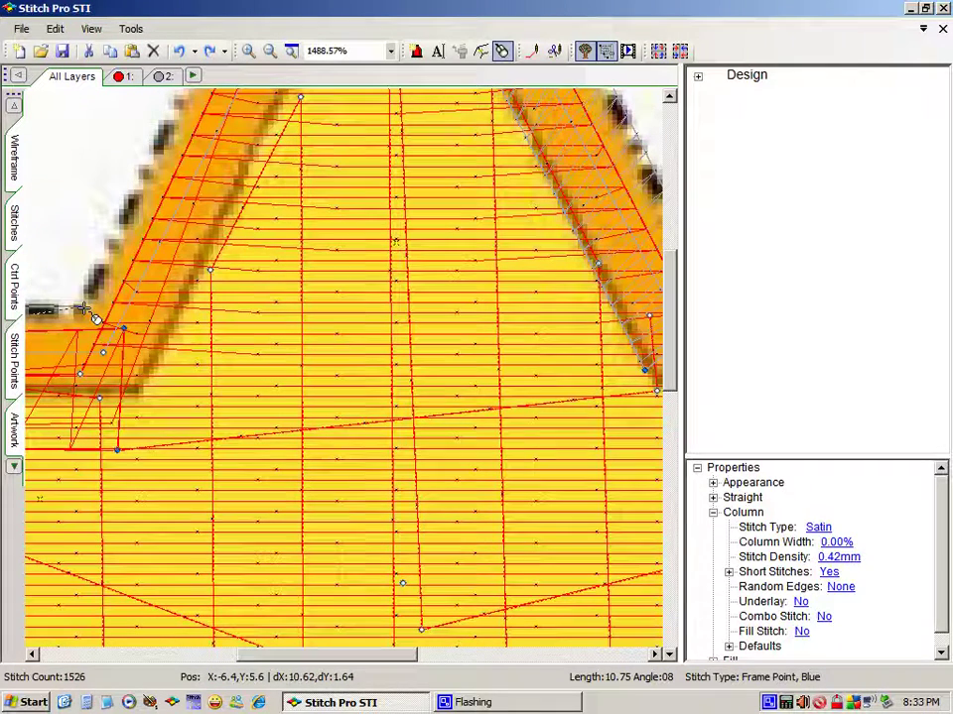
pyautogui.moveTo(87, 311); pyautogui.dragTo(121, 398)
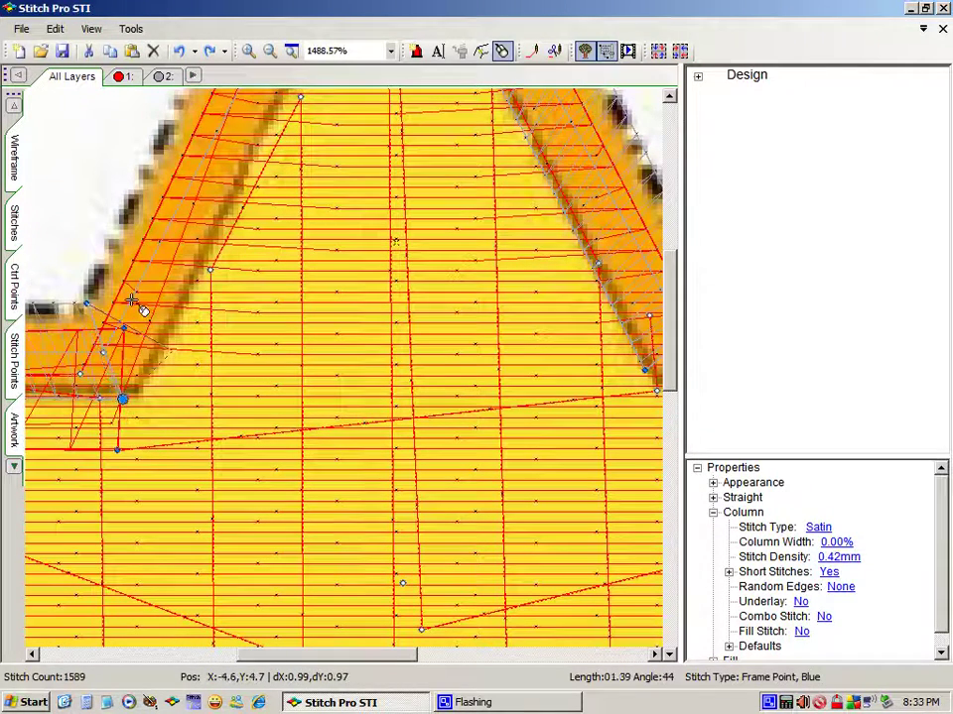
pyautogui.click(72, 305)
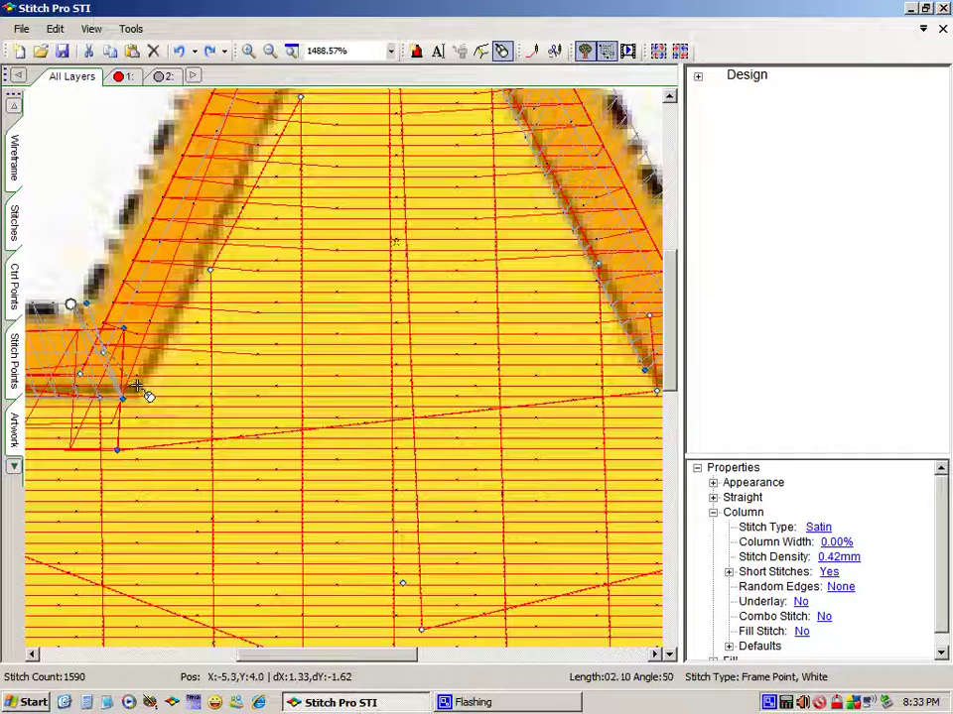
pyautogui.click(138, 386)
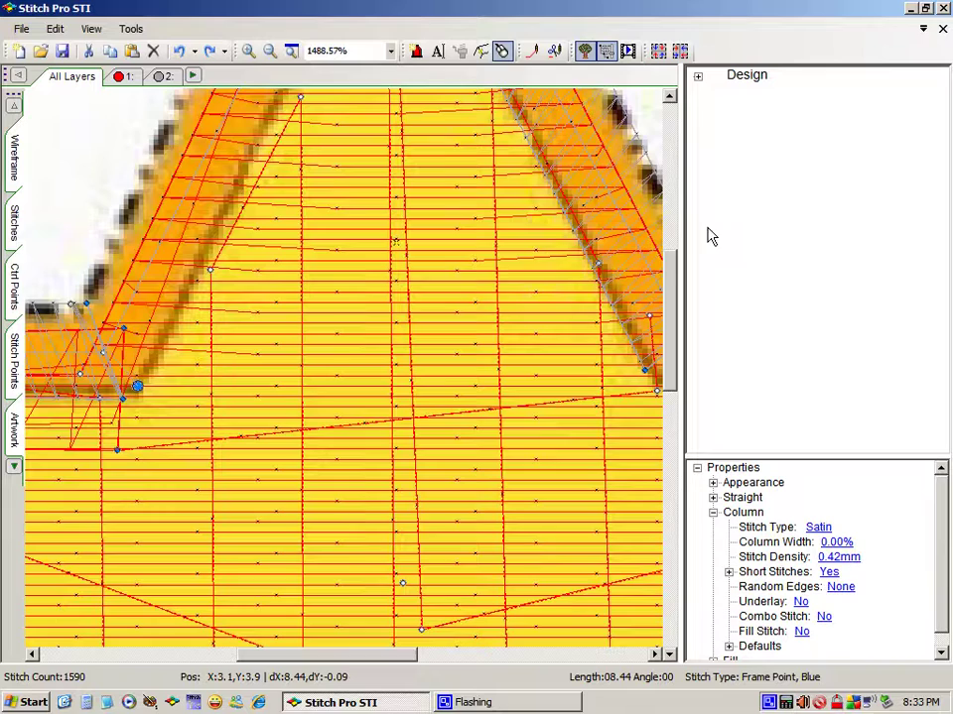
pyautogui.scroll(5, 692, 194)
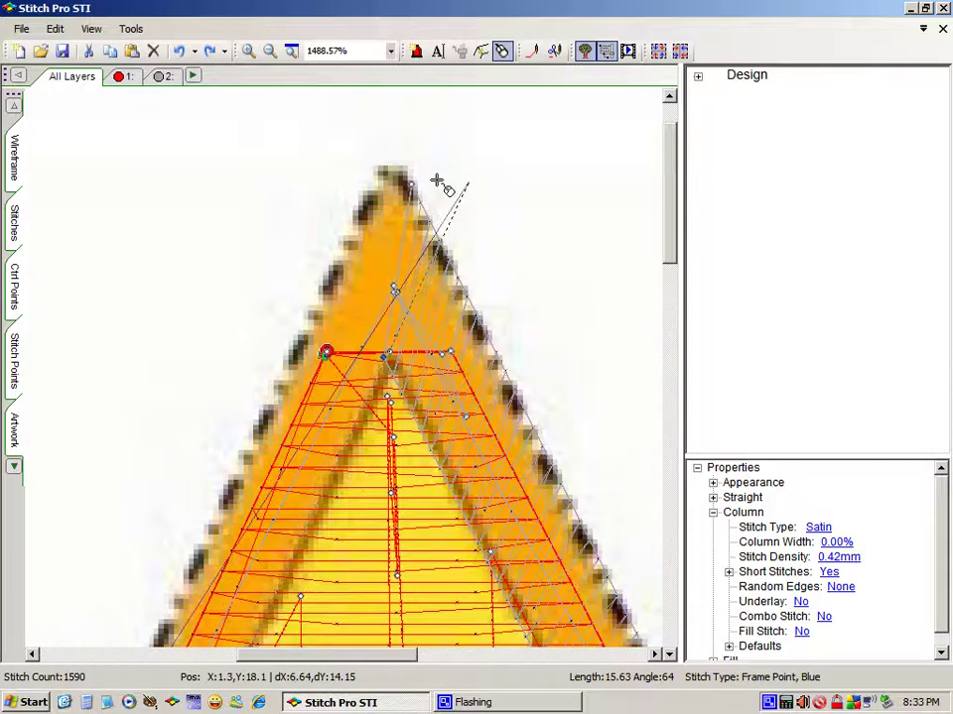
# Add outline points and a corner point around the top tip and down its centre line.
pyautogui.click(374, 184)
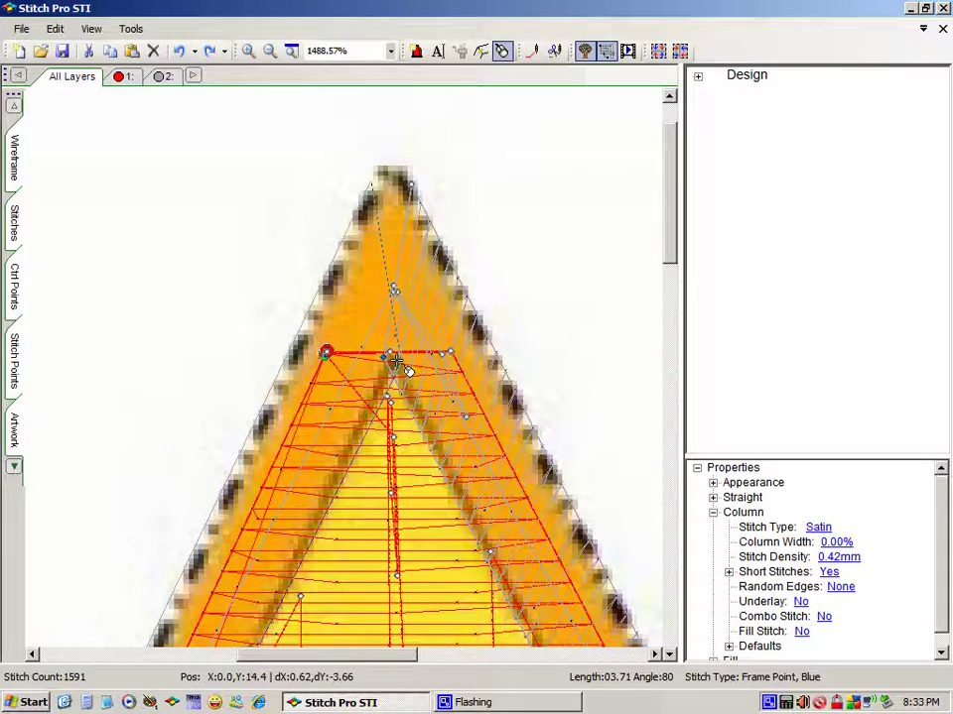
pyautogui.click(396, 360)
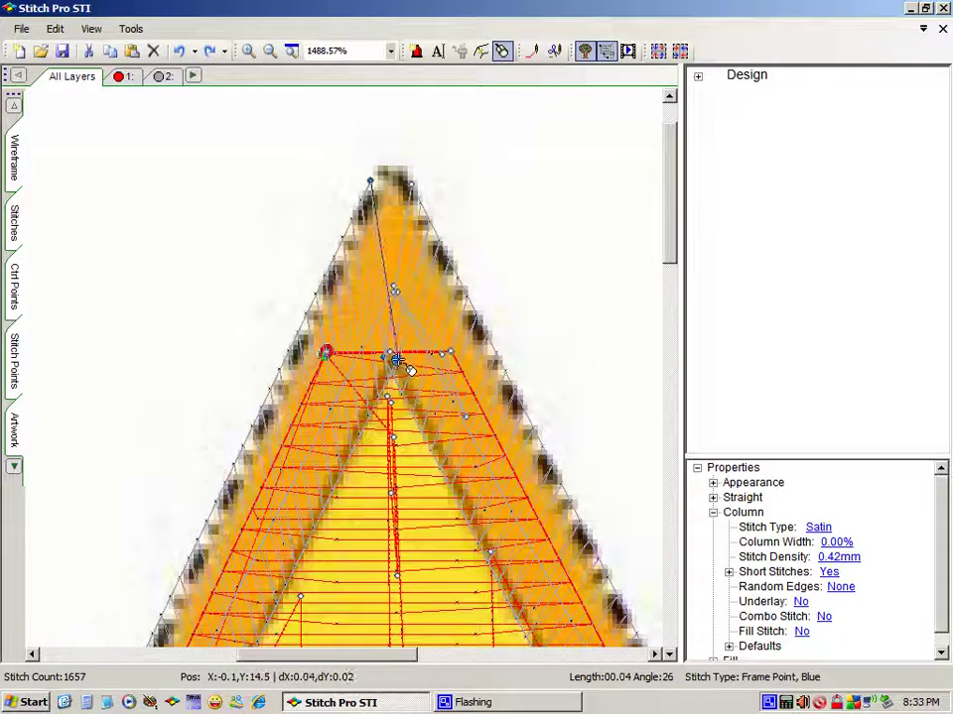
pyautogui.click(389, 206)
pyautogui.click(388, 261)
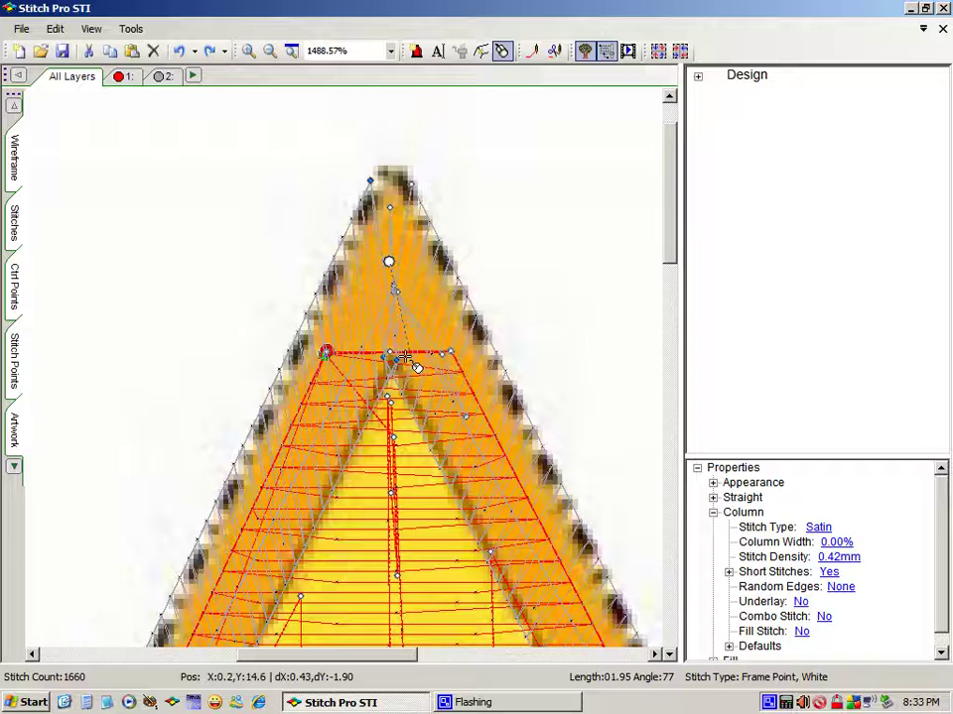
pyautogui.click(391, 335)
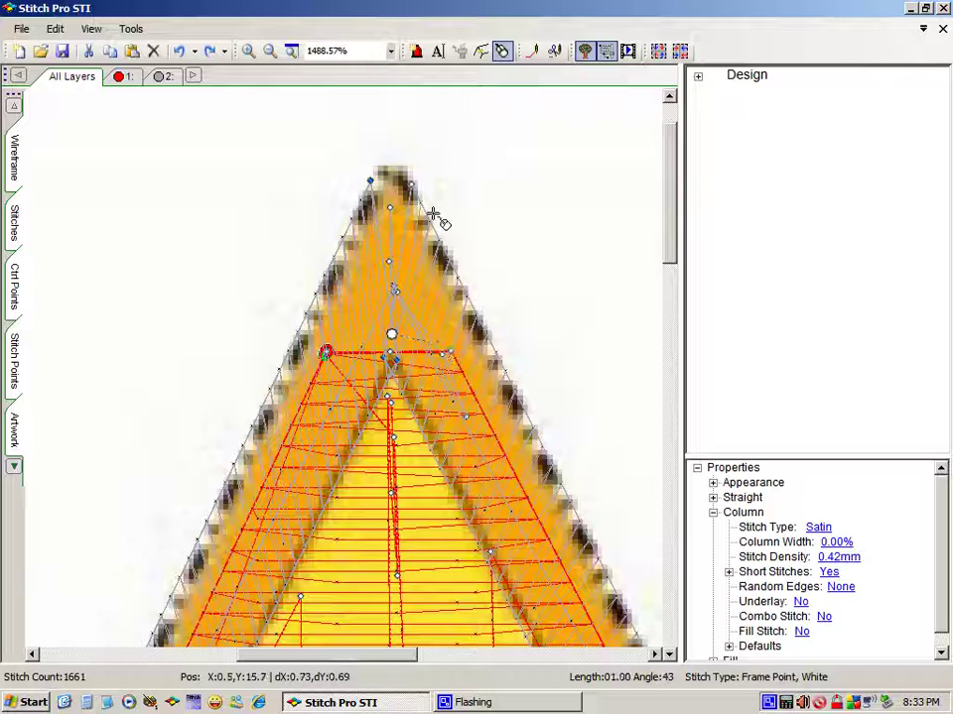
# Fit the whole star in the window and hide the orange artwork backdrop.
pyautogui.click(292, 52)
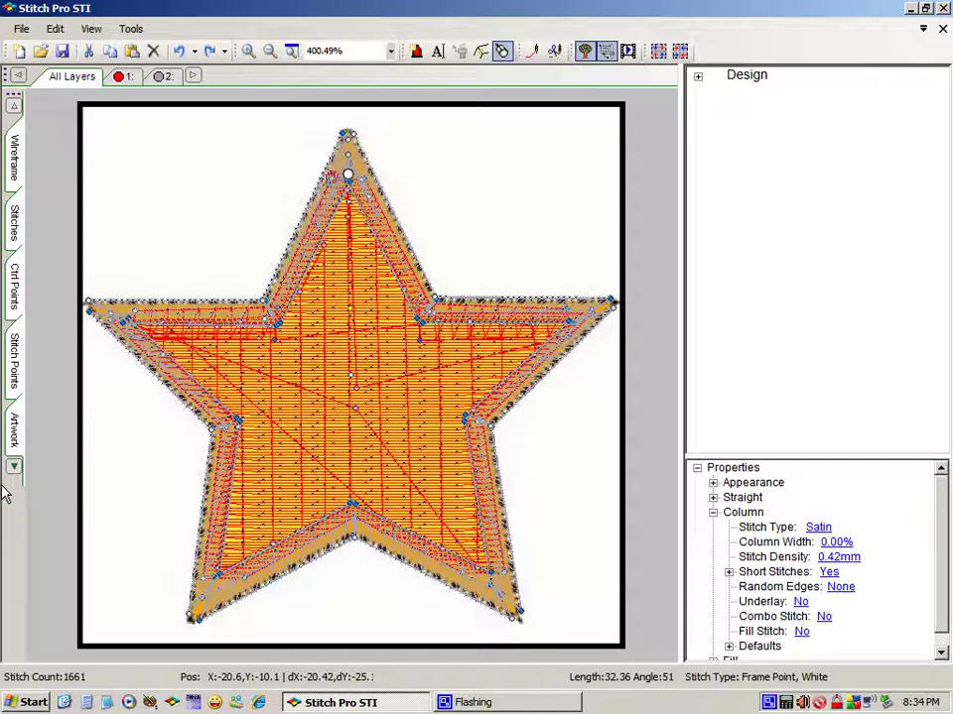
pyautogui.click(13, 440)
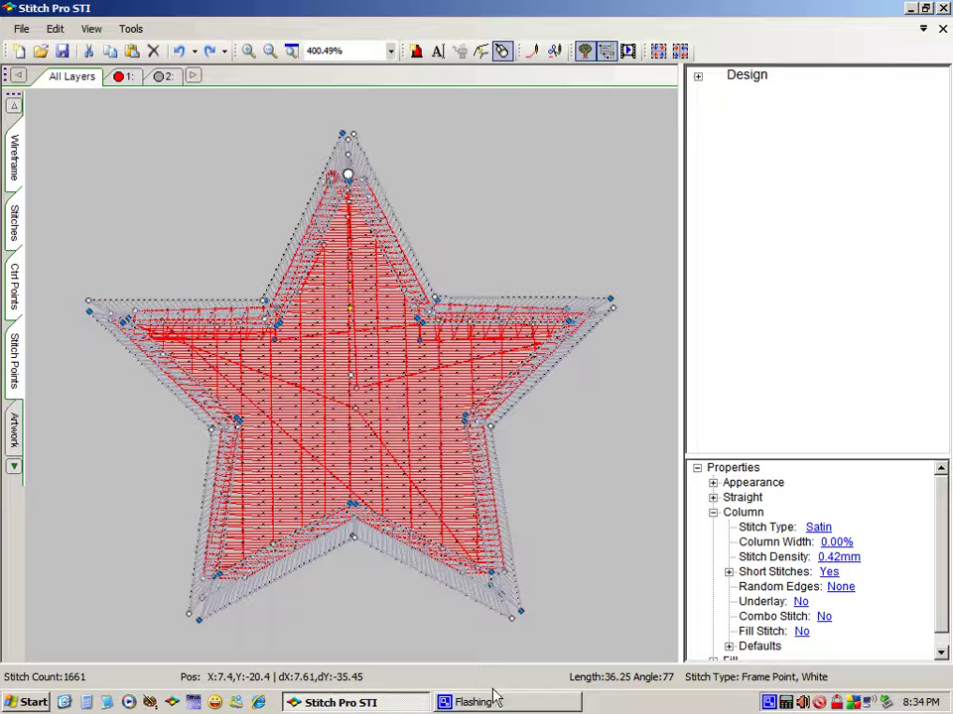
# Select the Design item and scroll Properties down to the Fill and Transform sections.
pyautogui.click(749, 79)
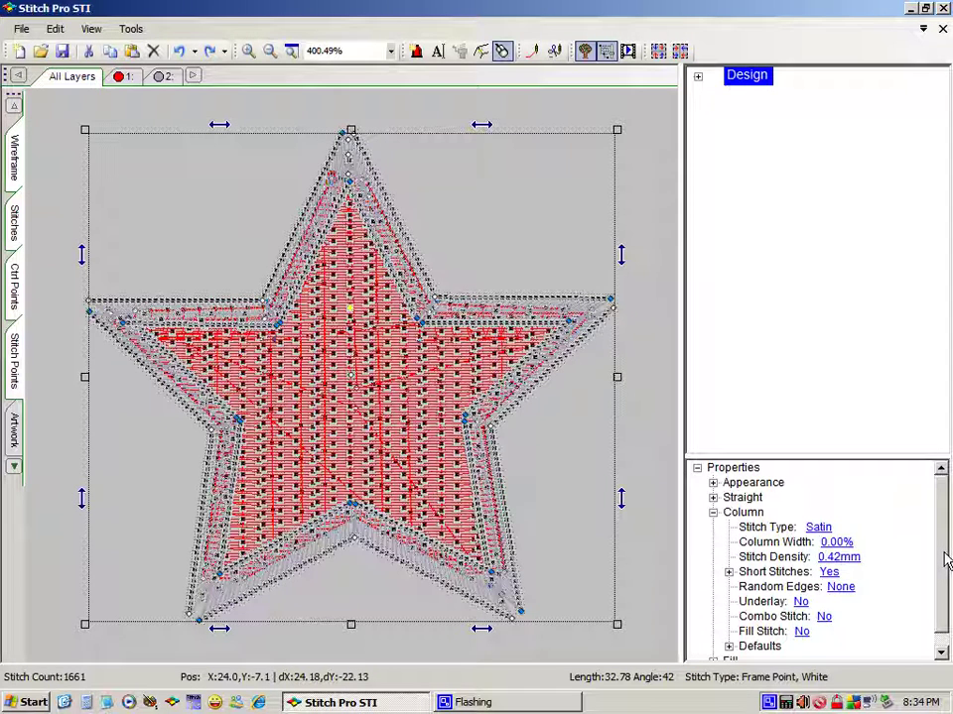
pyautogui.scroll(-1, 946, 564)
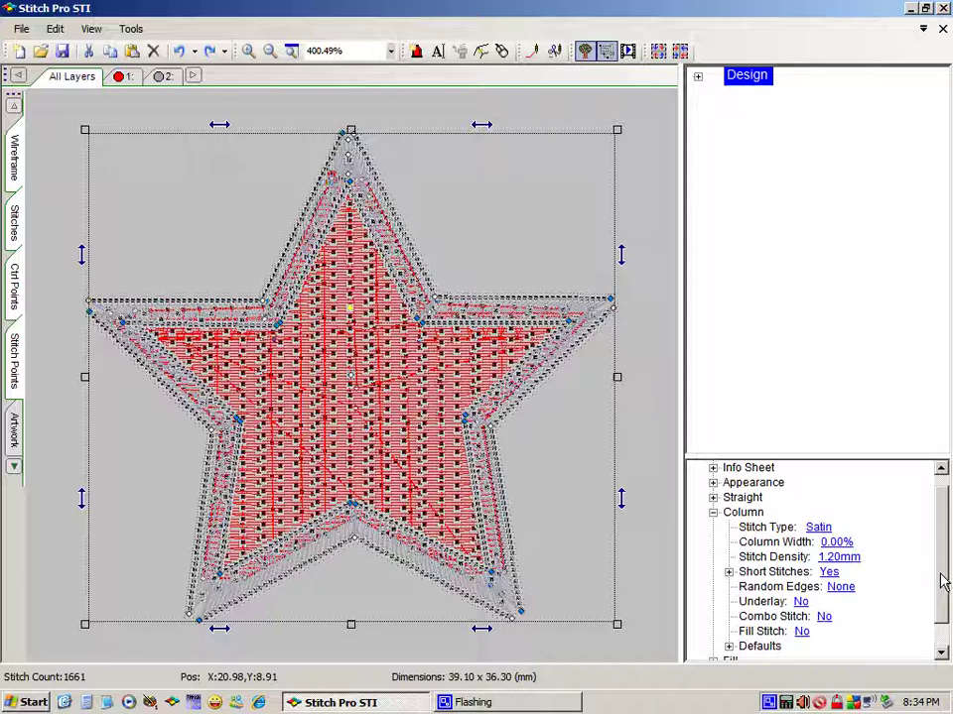
pyautogui.moveTo(943, 601); pyautogui.dragTo(945, 615)
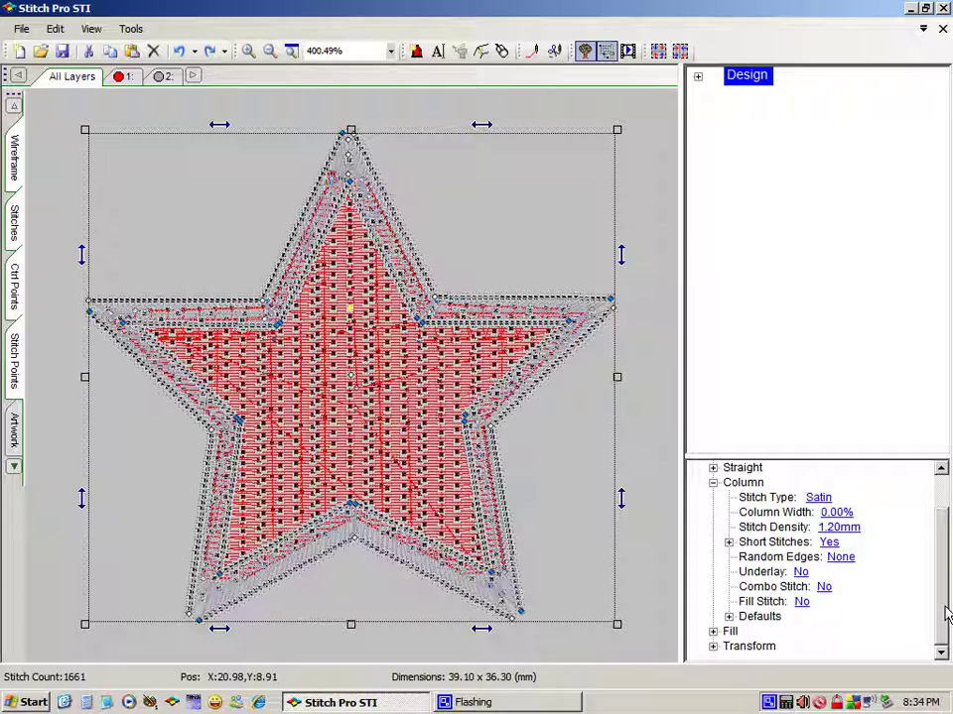
# Under Transform > Size, replace the 36.39 height with 65 mm, keeping the aspect ratio.
pyautogui.click(712, 647)
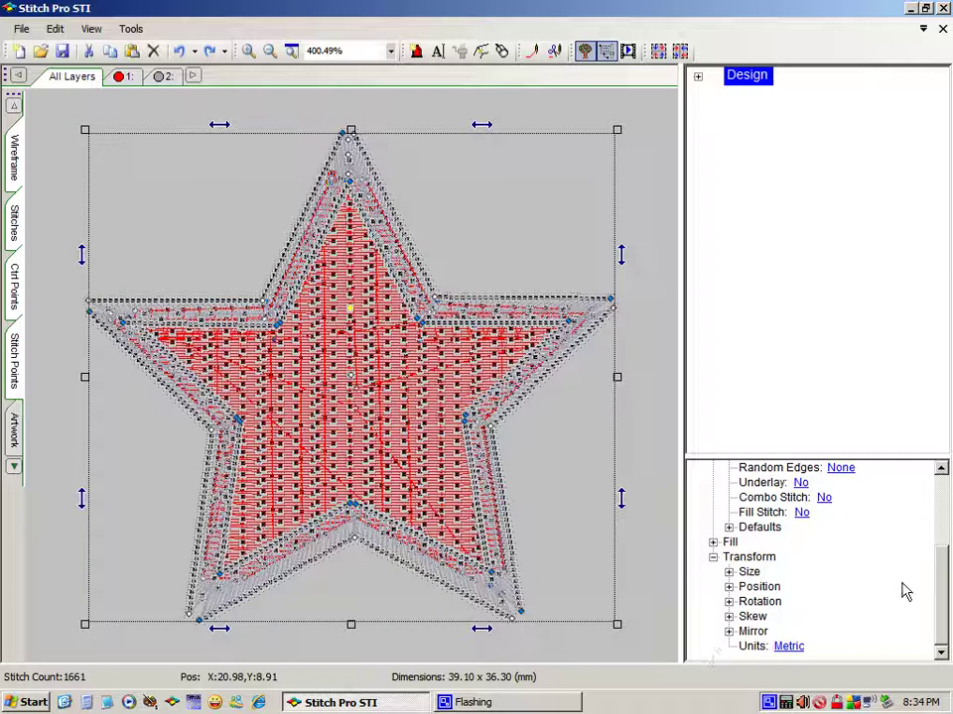
pyautogui.click(728, 574)
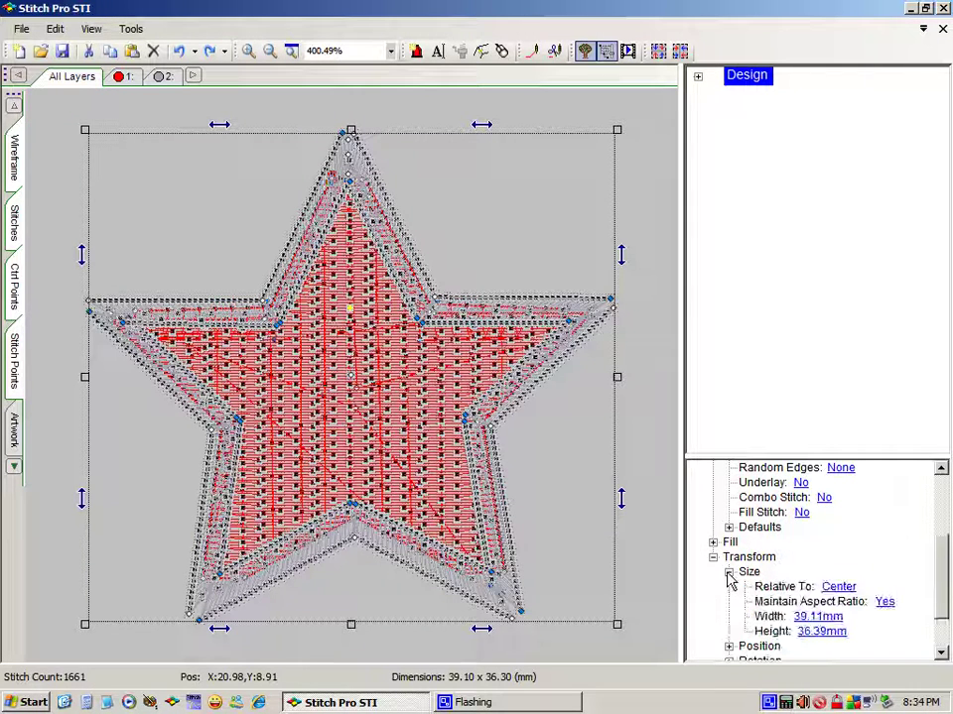
pyautogui.click(807, 633)
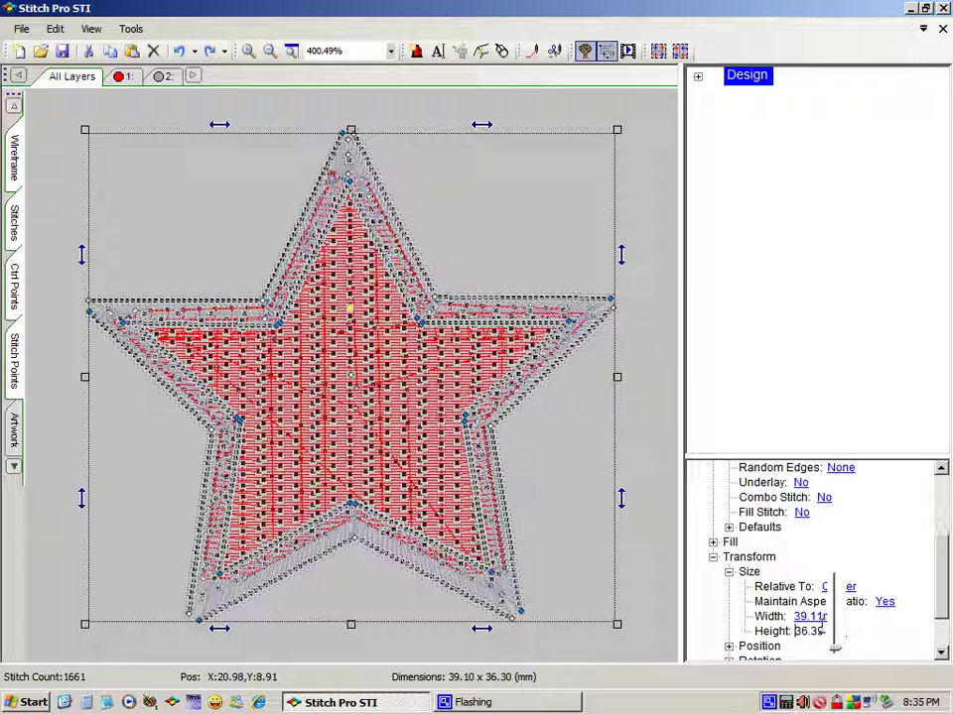
pyautogui.moveTo(821, 629); pyautogui.dragTo(794, 629)
pyautogui.press('BackSpace')
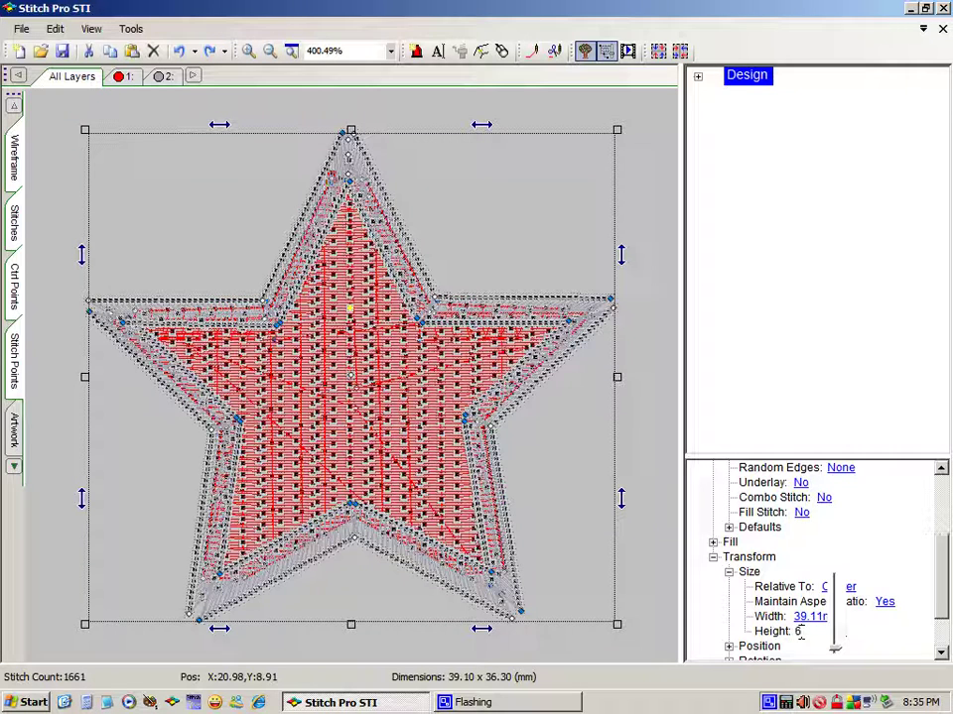
pyautogui.write('65')
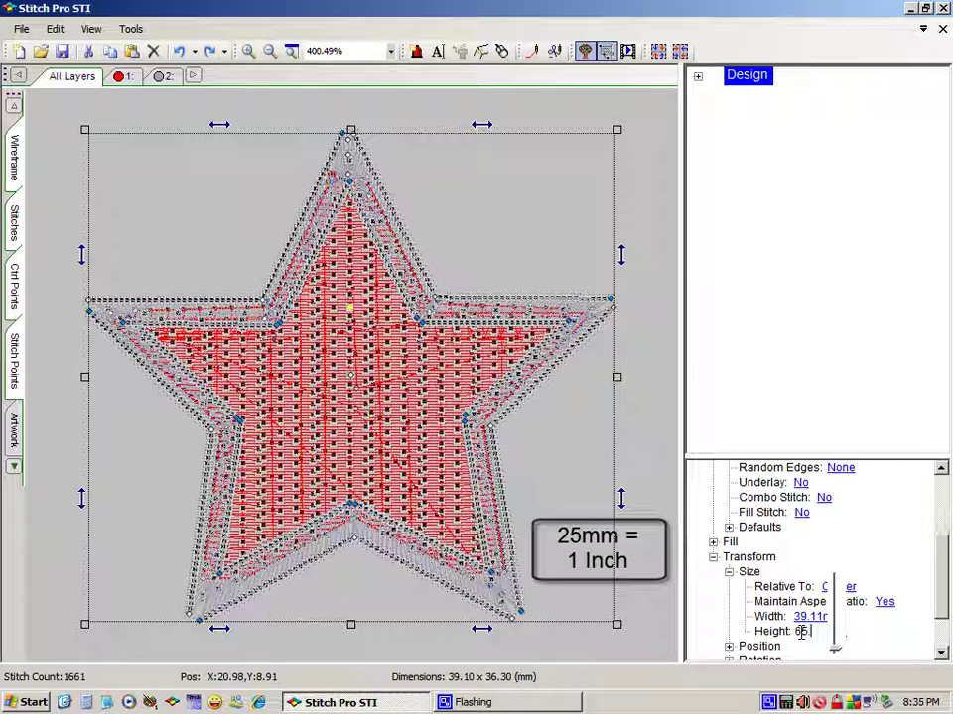
pyautogui.press('Return')
pyautogui.write('.')
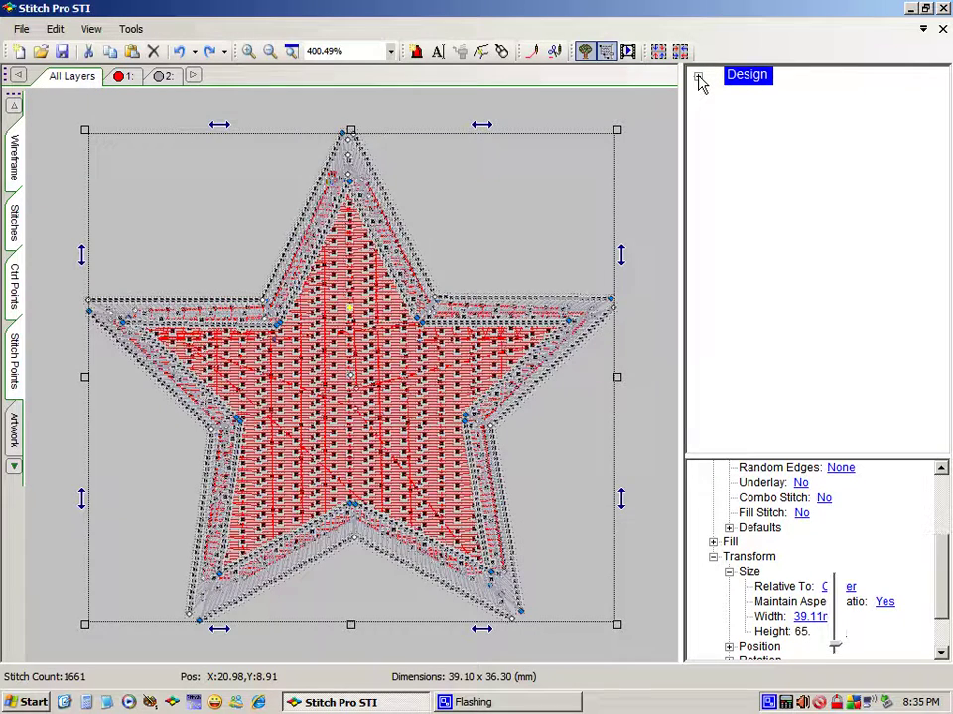
# Commit the 65 mm star height and change the first layer's display colour from red to blue.
pyautogui.click(699, 78)
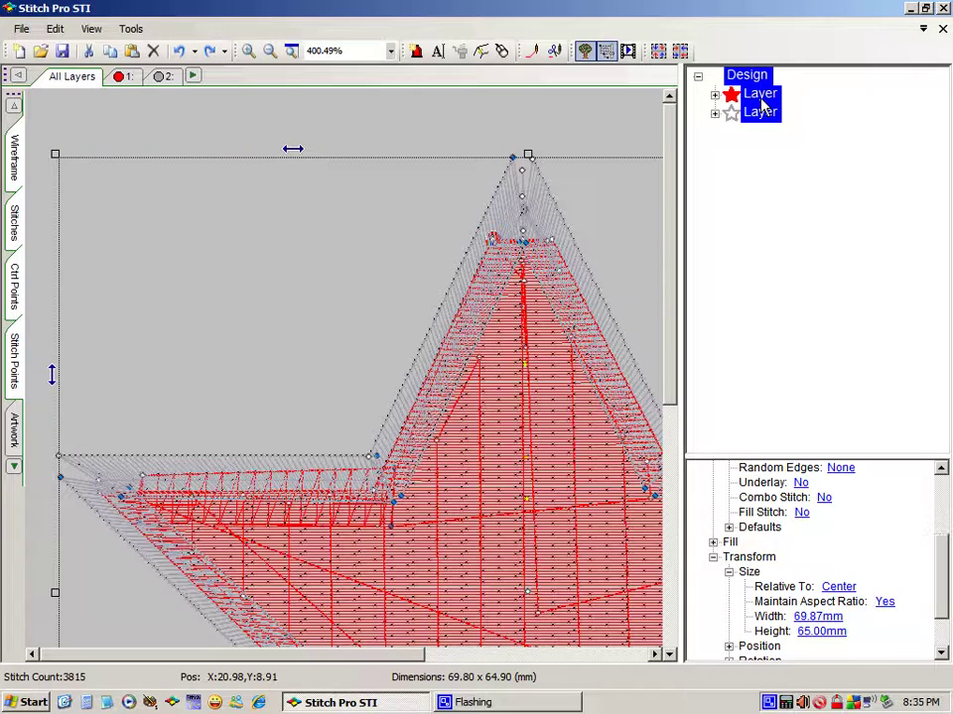
pyautogui.click(762, 97)
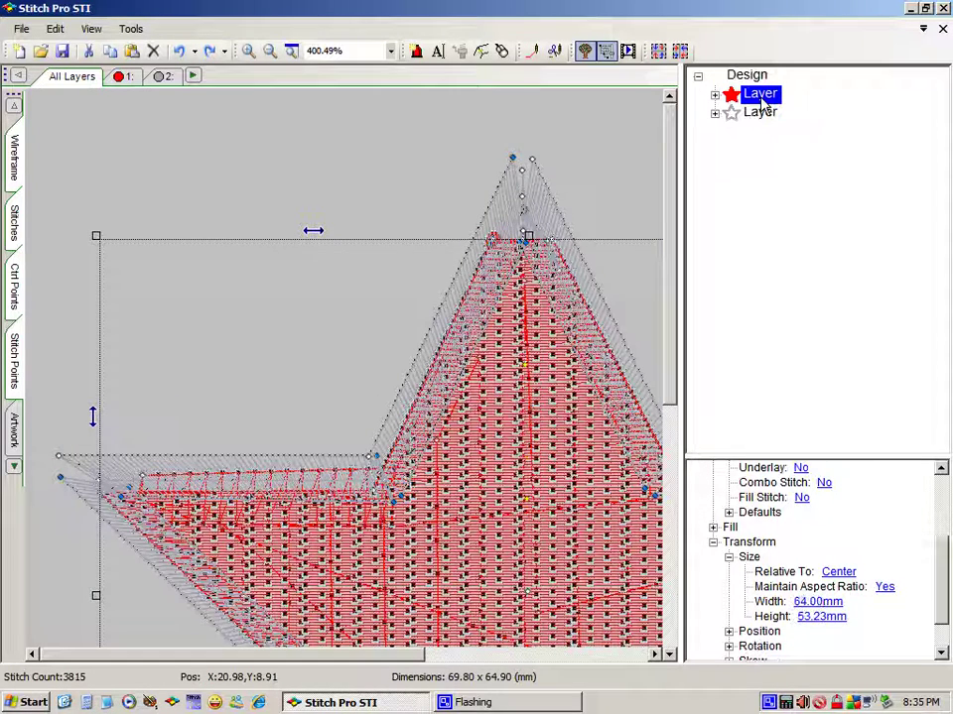
pyautogui.click(712, 544)
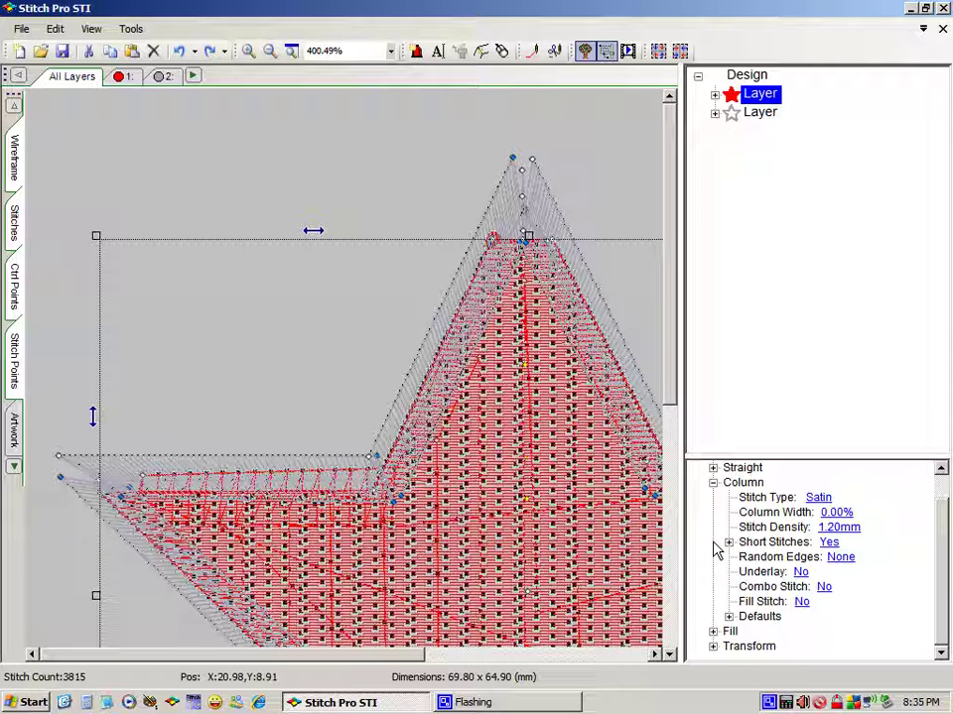
pyautogui.click(712, 483)
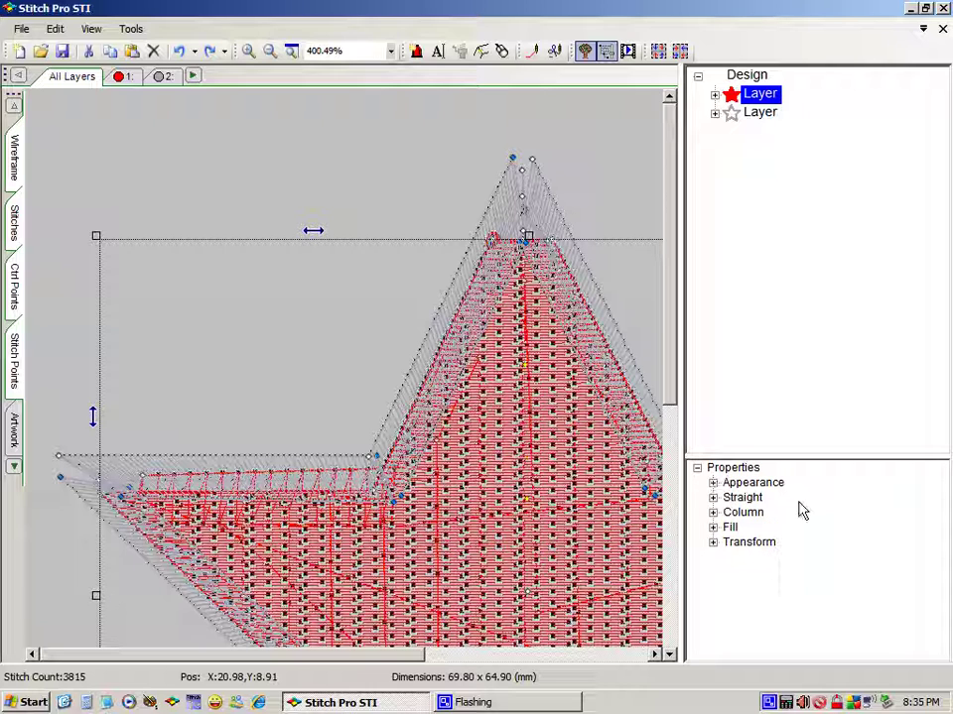
pyautogui.click(713, 483)
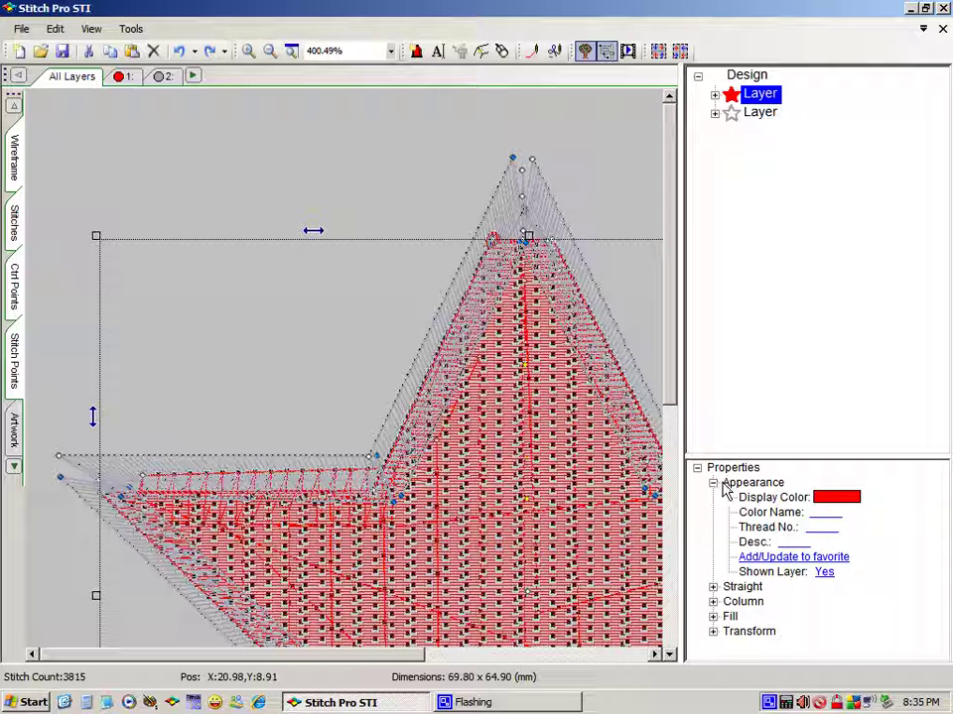
pyautogui.click(830, 506)
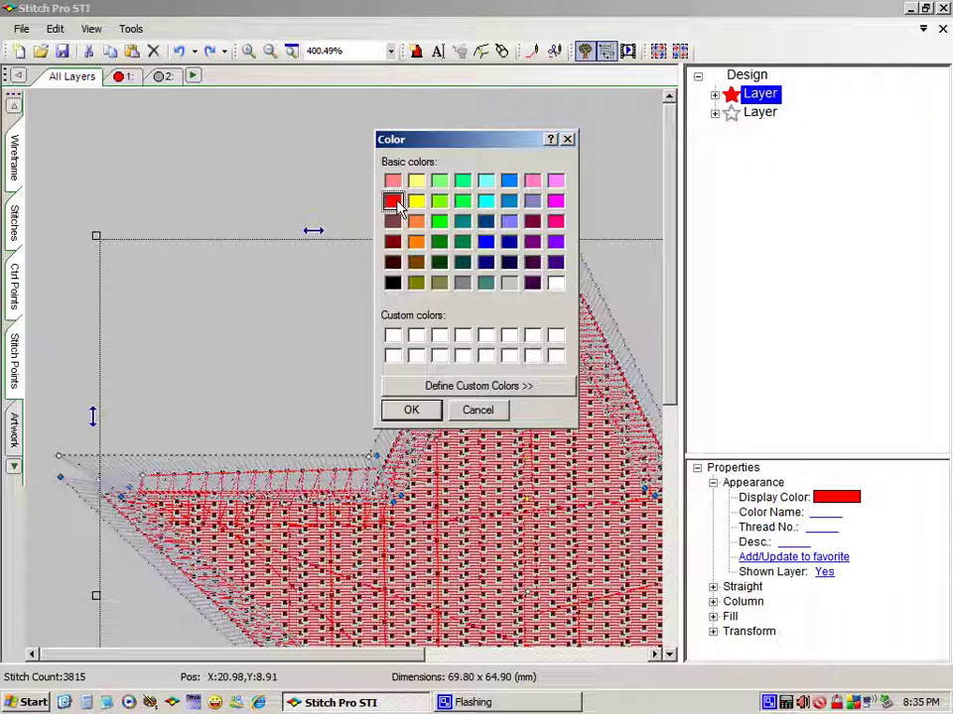
pyautogui.click(511, 182)
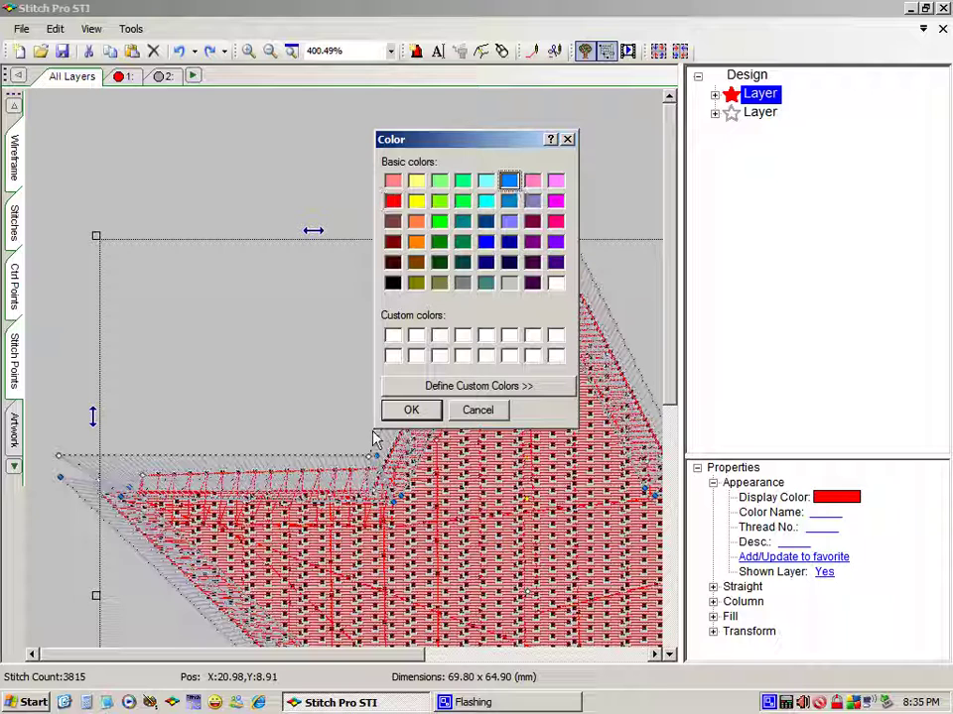
pyautogui.click(423, 409)
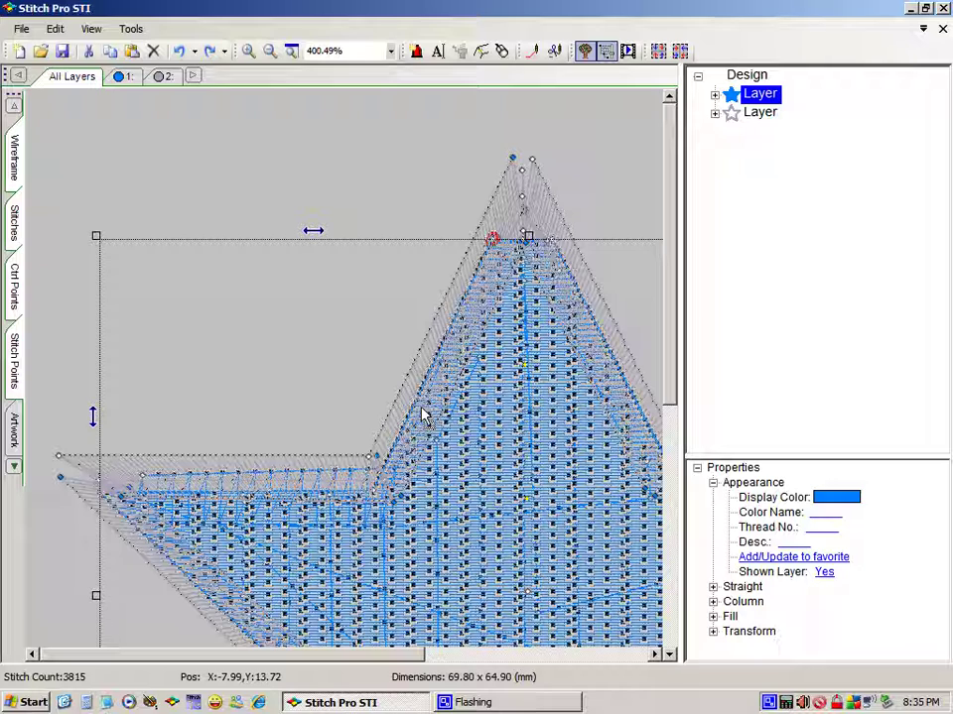
# Change the second layer's satin outline display colour to red.
pyautogui.click(744, 117)
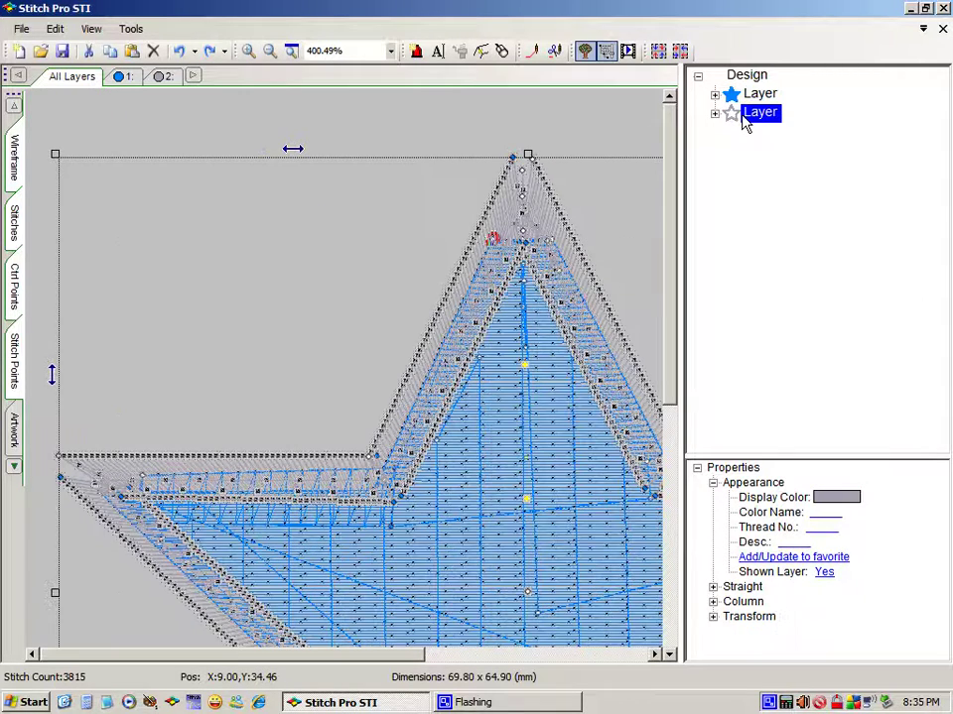
pyautogui.click(830, 501)
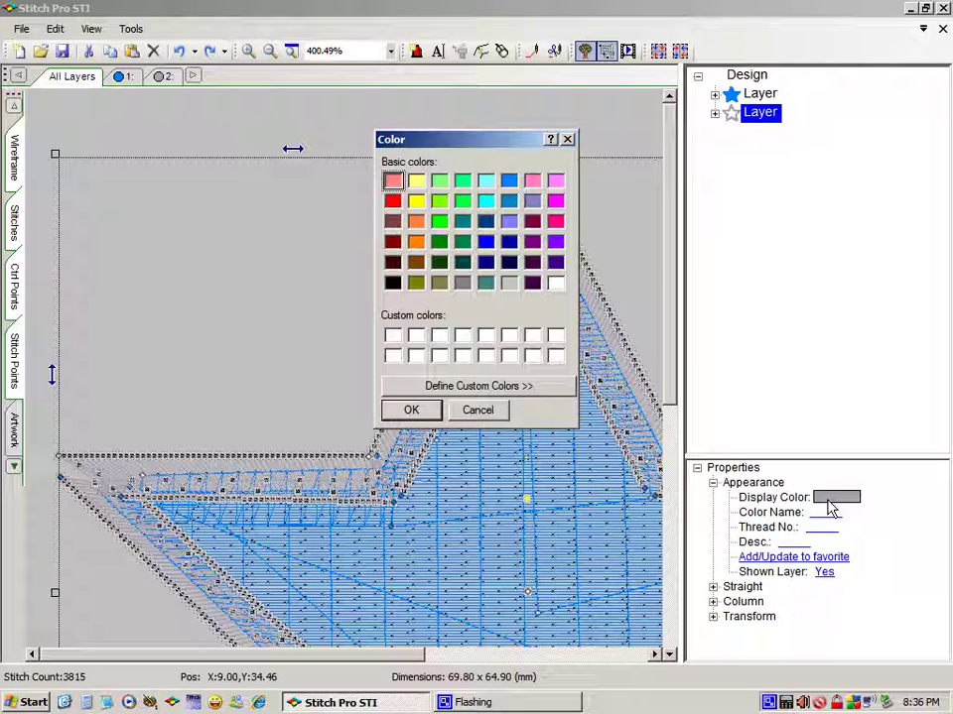
pyautogui.click(393, 202)
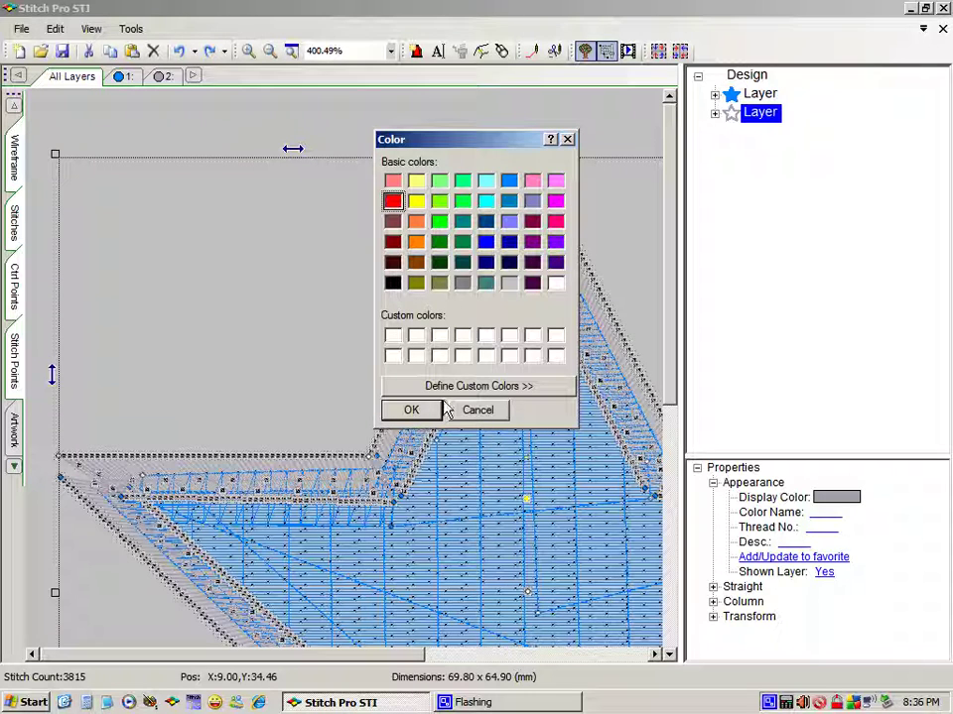
pyautogui.click(411, 411)
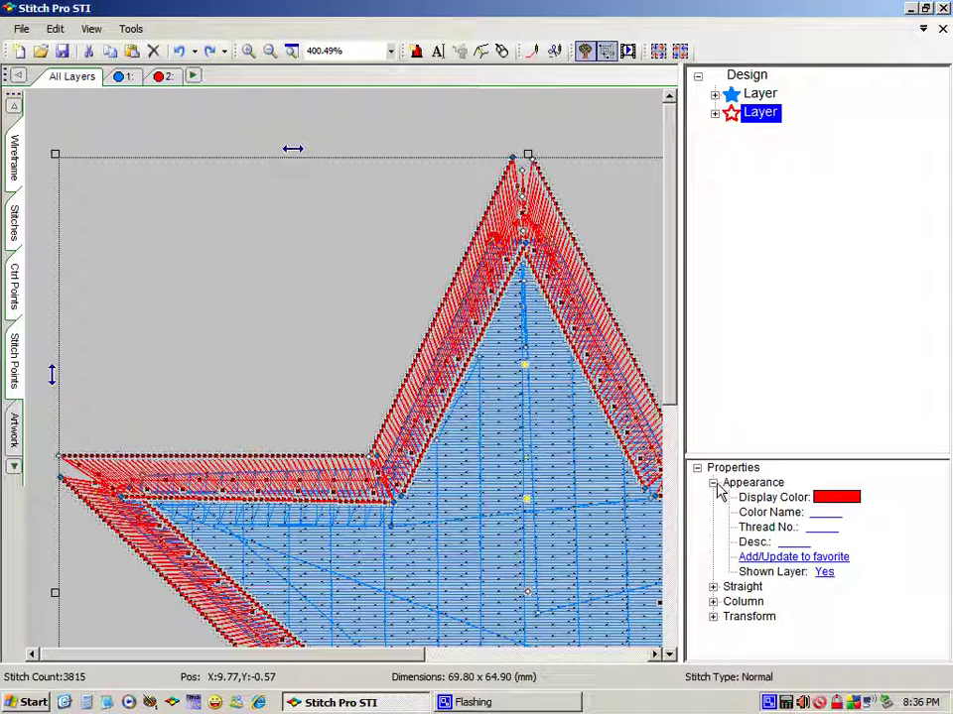
pyautogui.click(713, 484)
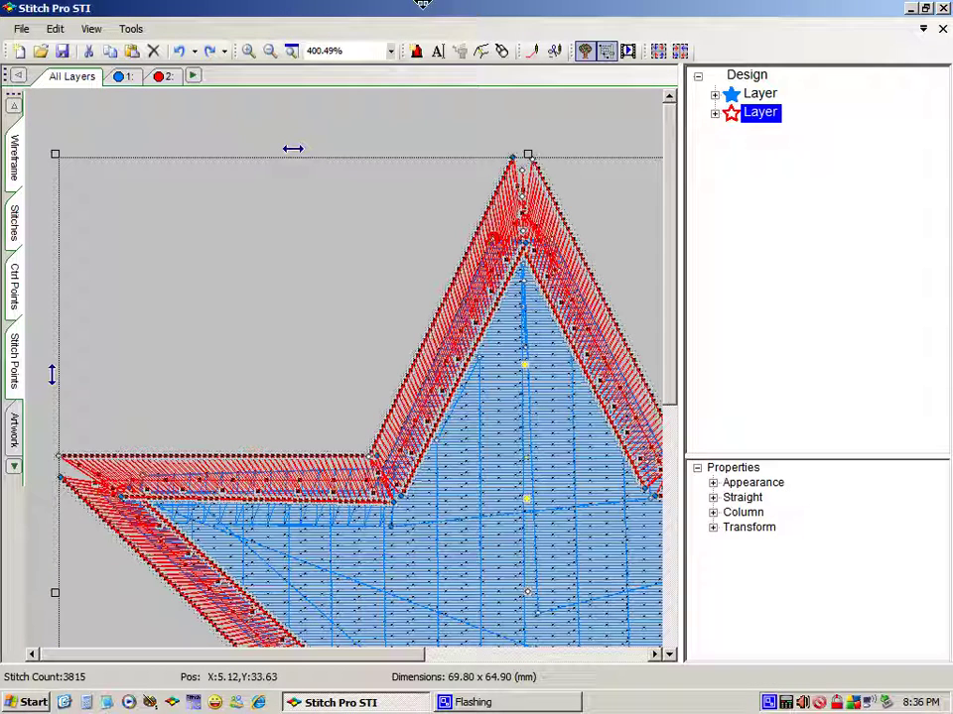
# Zoom in close on the star's top point, then fit the whole star back in the window.
pyautogui.click(291, 53)
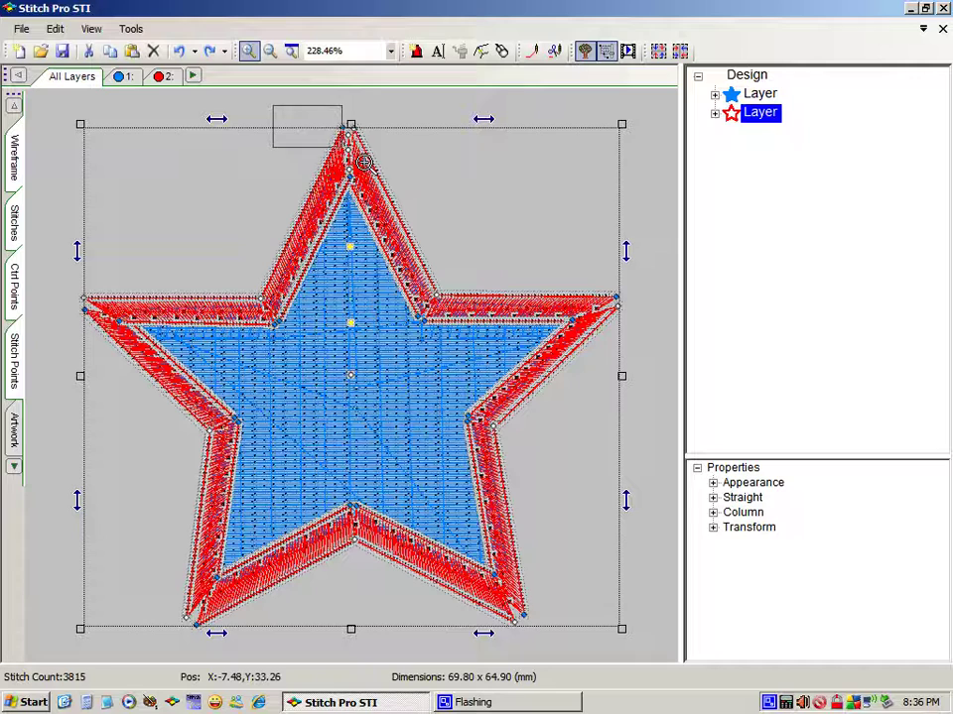
pyautogui.moveTo(365, 162); pyautogui.dragTo(456, 220)
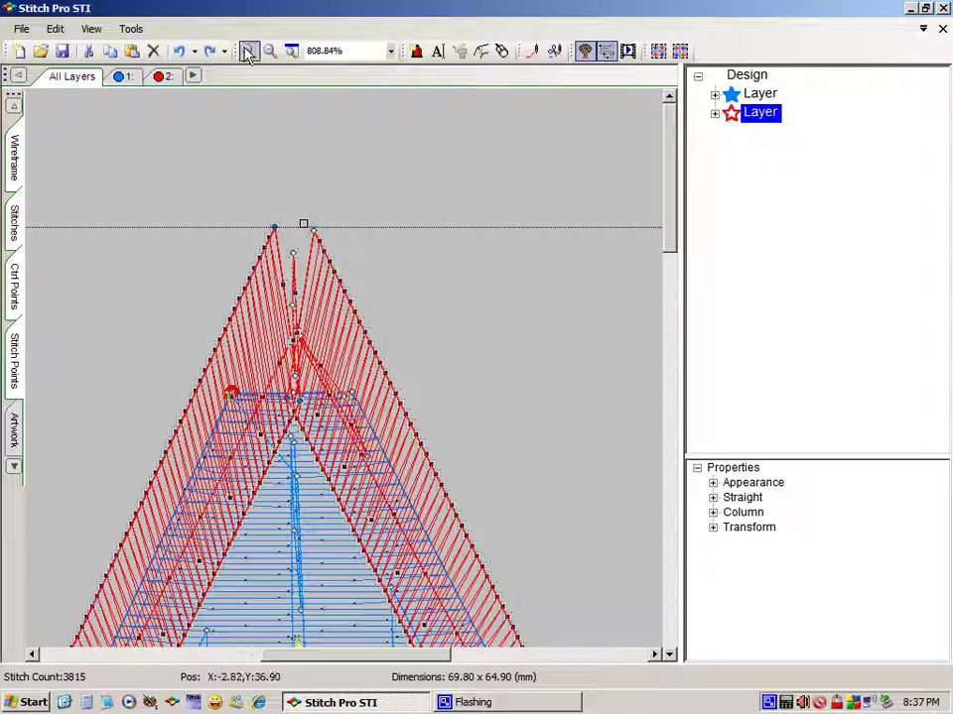
pyautogui.click(292, 51)
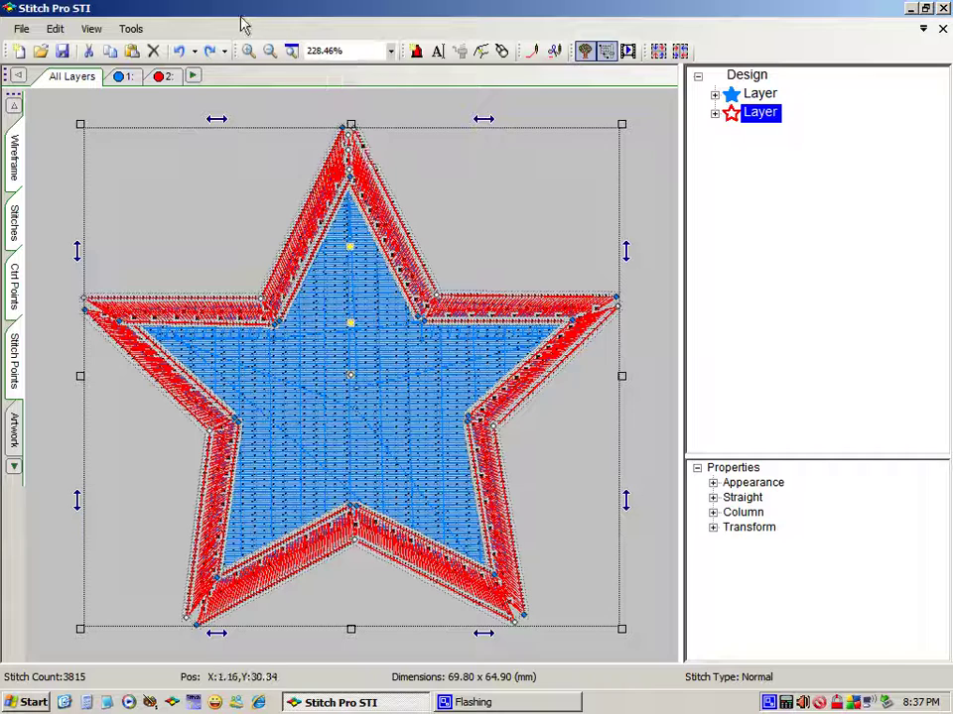
pyautogui.click(249, 50)
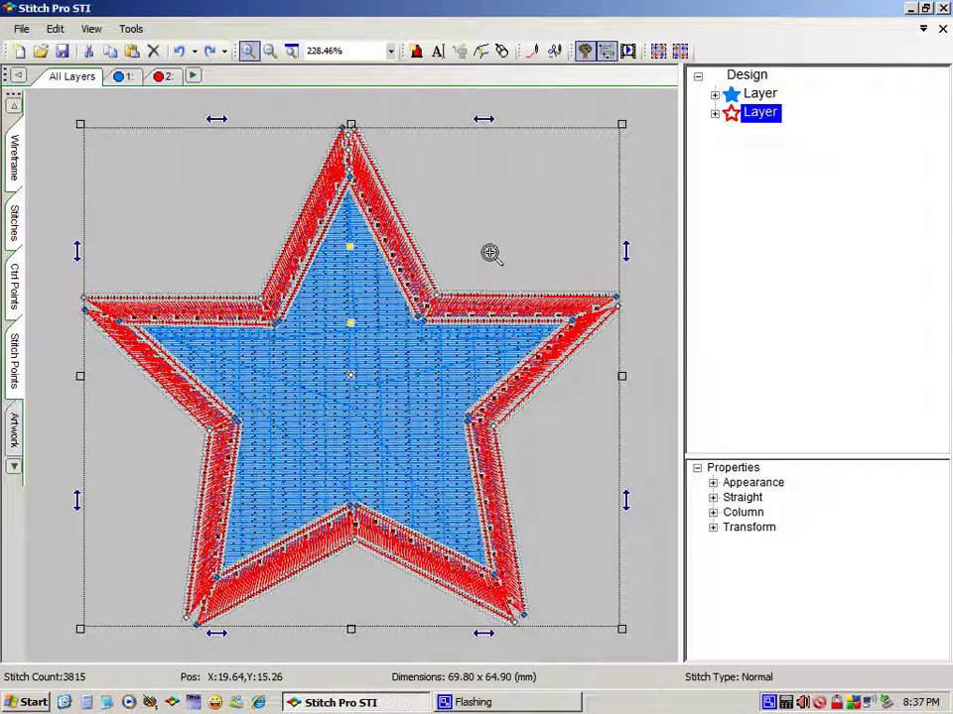
pyautogui.moveTo(489, 237); pyautogui.dragTo(669, 403)
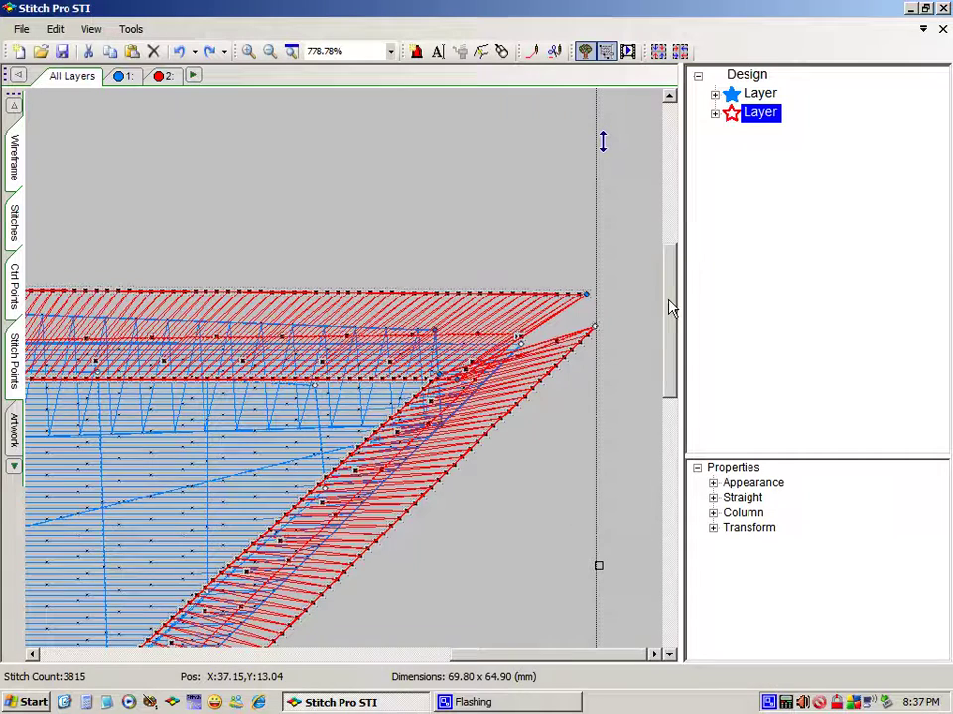
pyautogui.moveTo(671, 307); pyautogui.dragTo(649, 556)
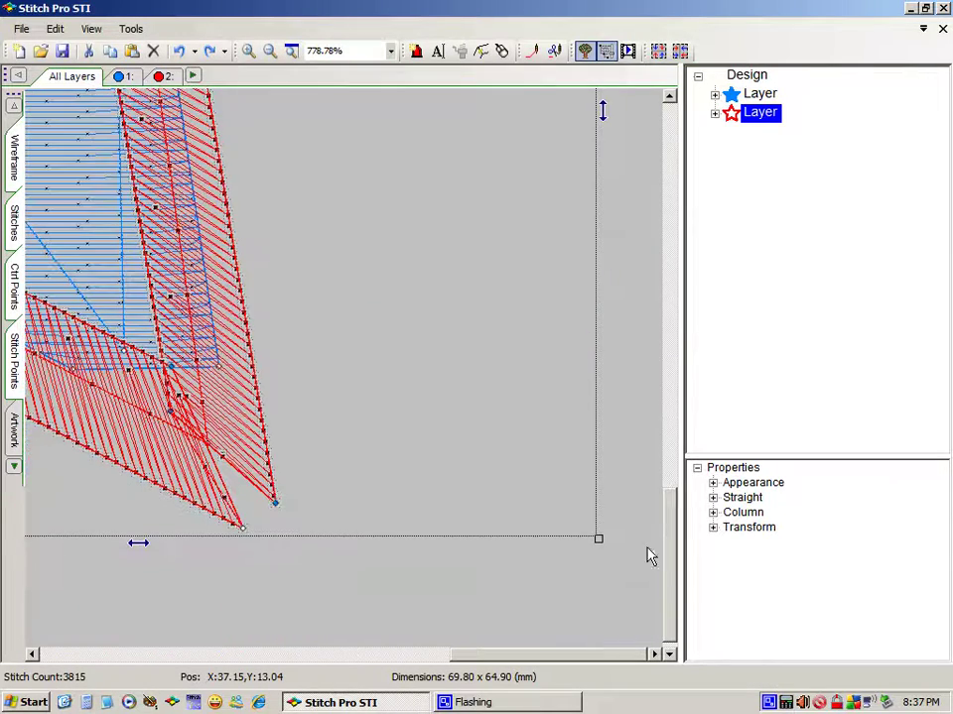
pyautogui.moveTo(481, 657); pyautogui.dragTo(4, 640)
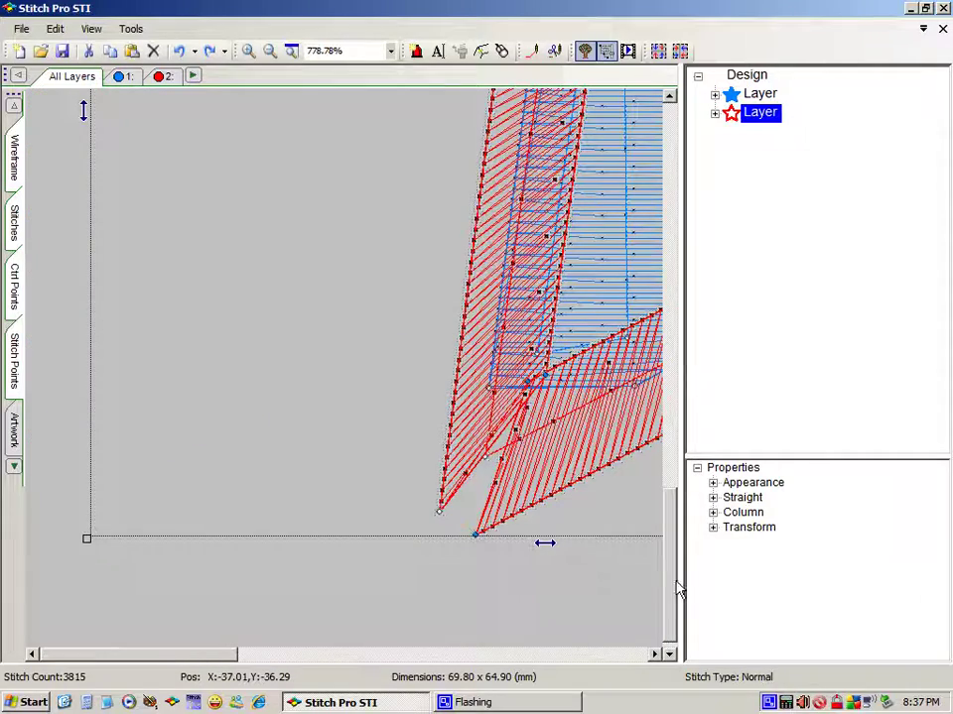
pyautogui.moveTo(672, 579); pyautogui.dragTo(710, 326)
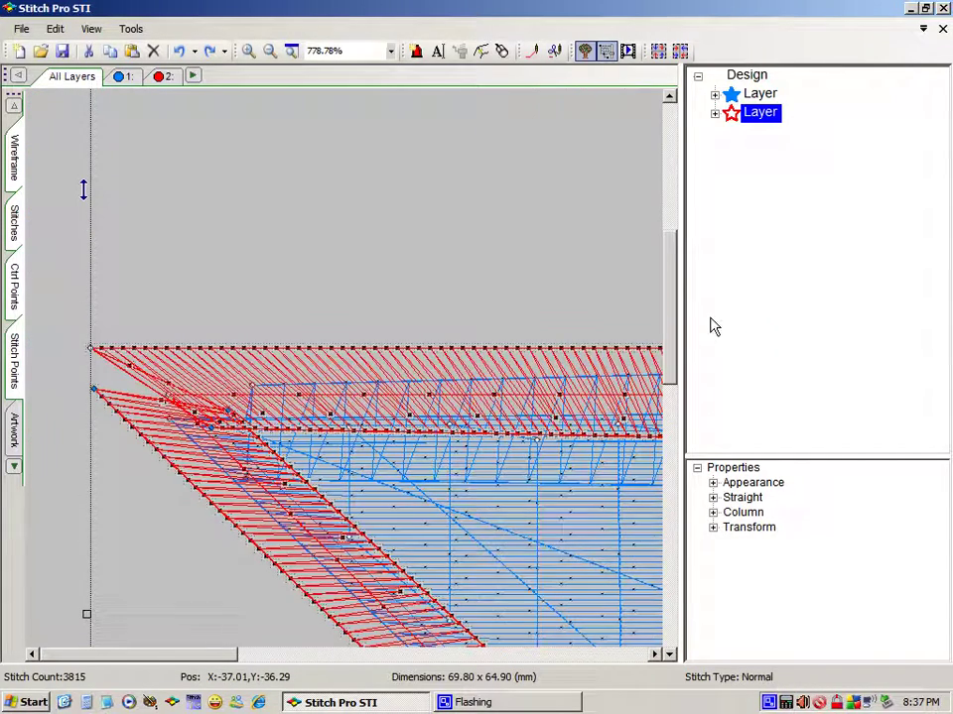
pyautogui.click(292, 52)
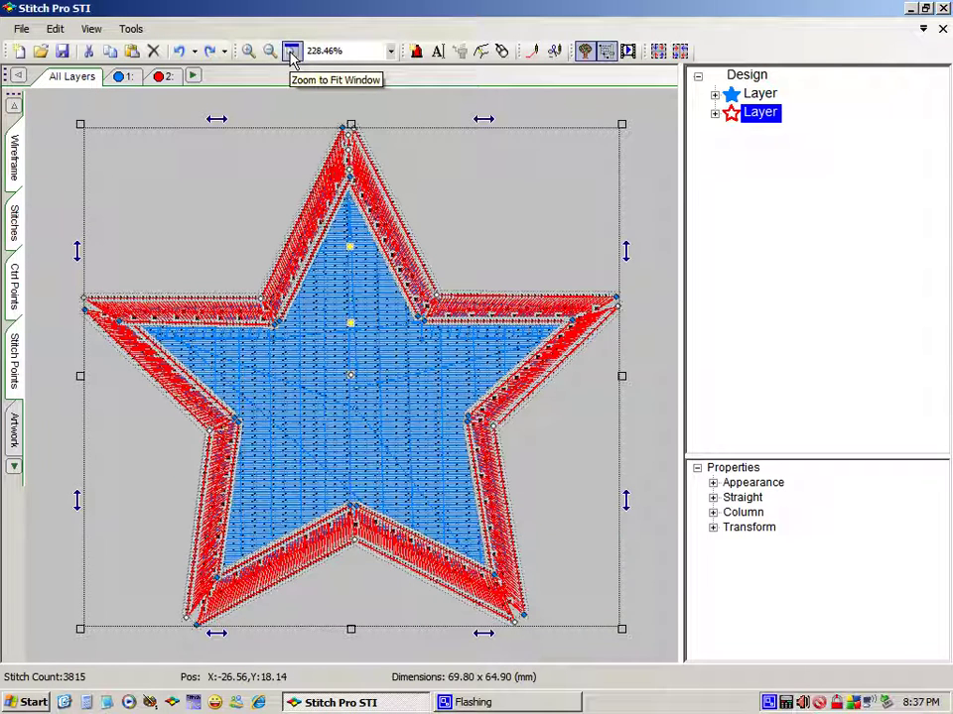